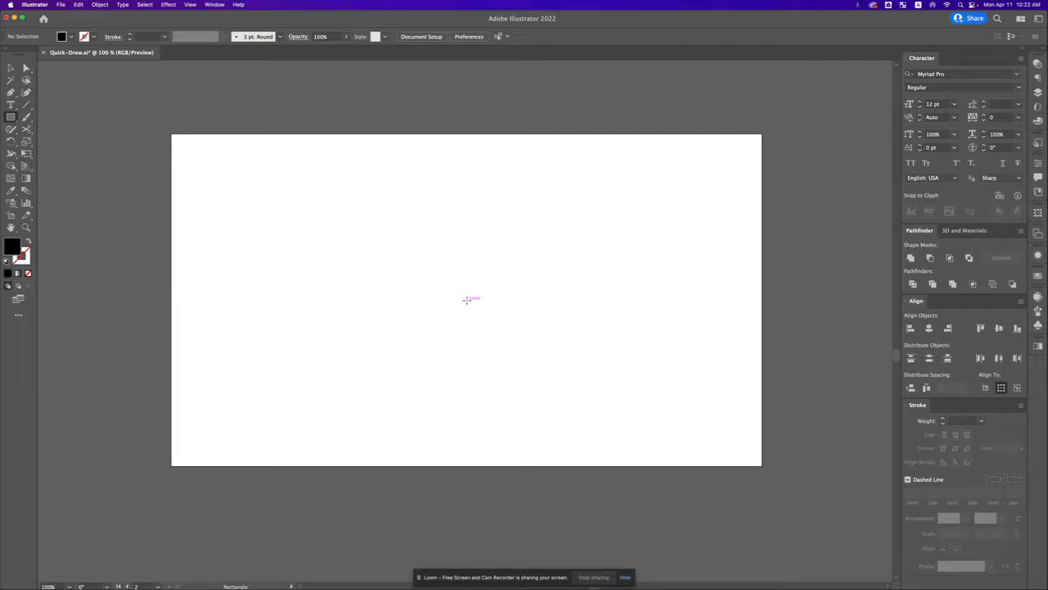
# Step: Draw a tall black rectangle about 21.6 by 97.4 px from the centre of the artboard as the sword's blade
pyautogui.moveTo(467, 300)
pyautogui.mouseDown()
pyautogui.moveTo(473, 347)
pyautogui.moveTo(473, 330)
pyautogui.mouseUp()
pyautogui.press('v')
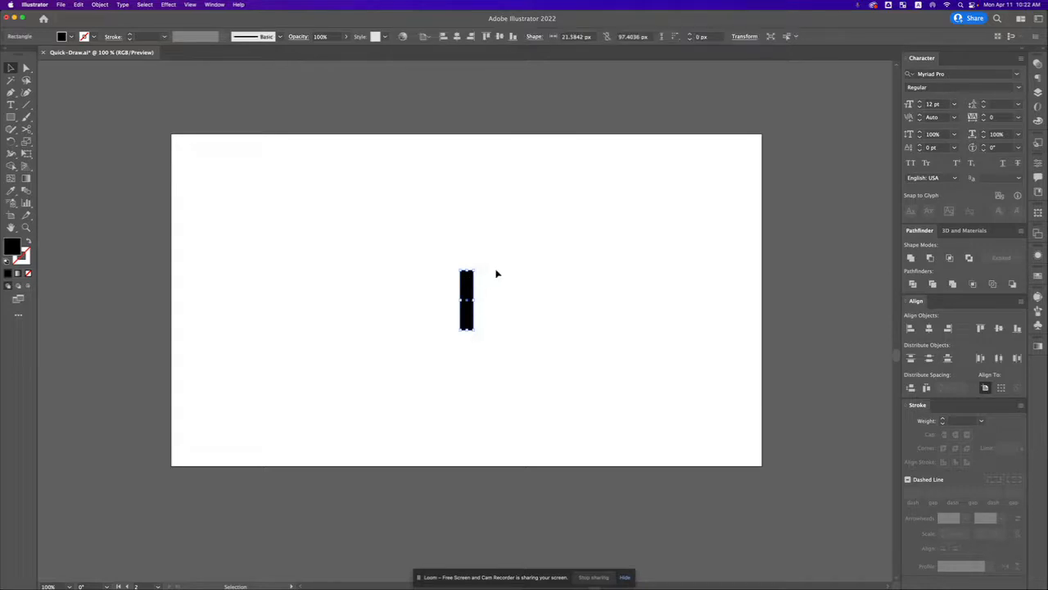
pyautogui.press('a')
pyautogui.press('v')
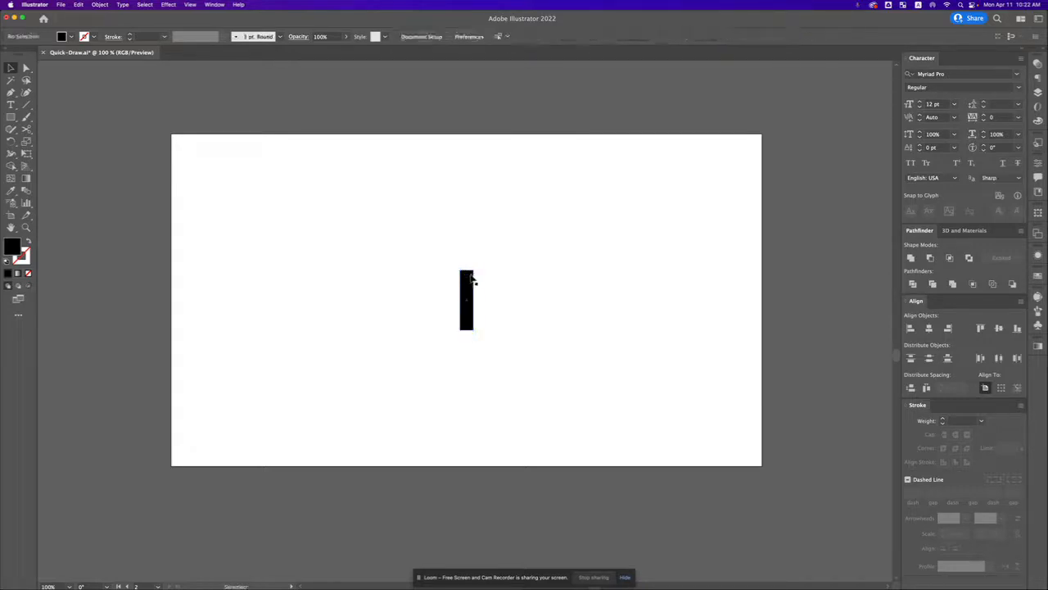
# Step: Duplicate the blade rectangle, shorten the copy to about 10 px high, and place it directly below the blade
pyautogui.moveTo(466, 271); pyautogui.dragTo(467, 326)
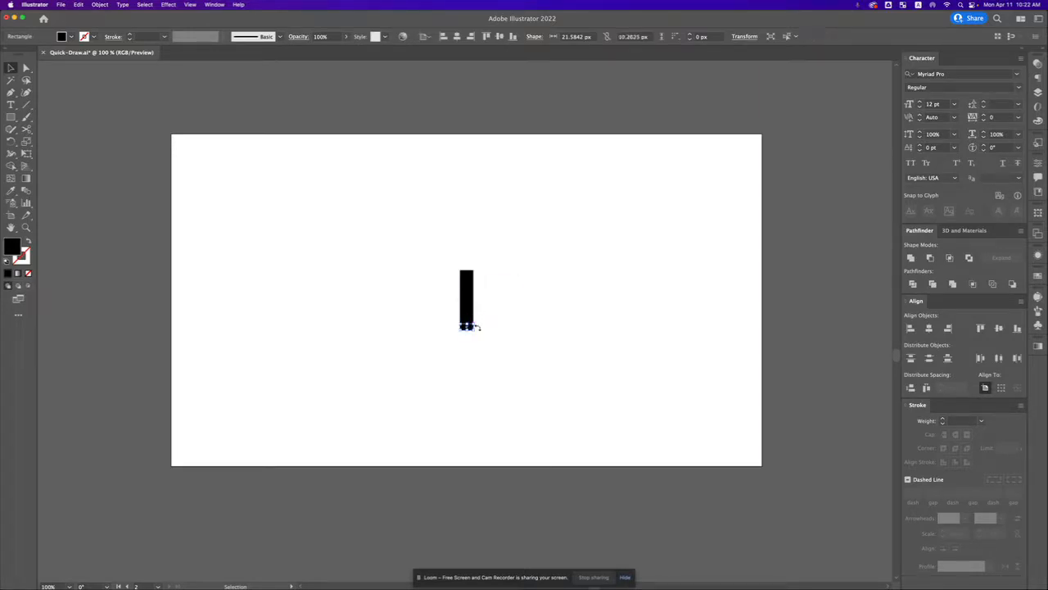
pyautogui.click(496, 334)
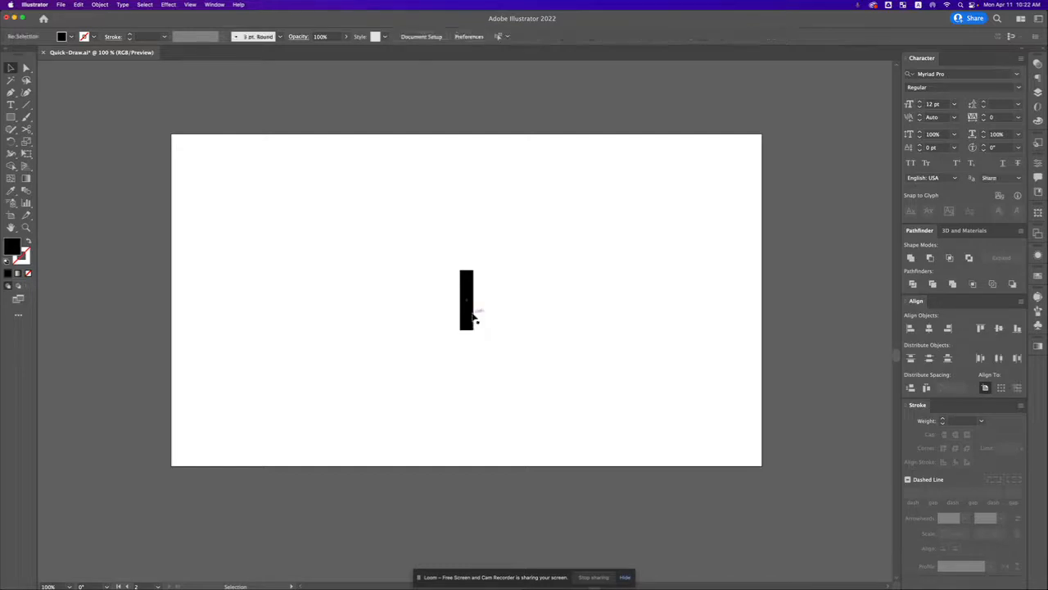
pyautogui.moveTo(468, 327); pyautogui.dragTo(468, 336)
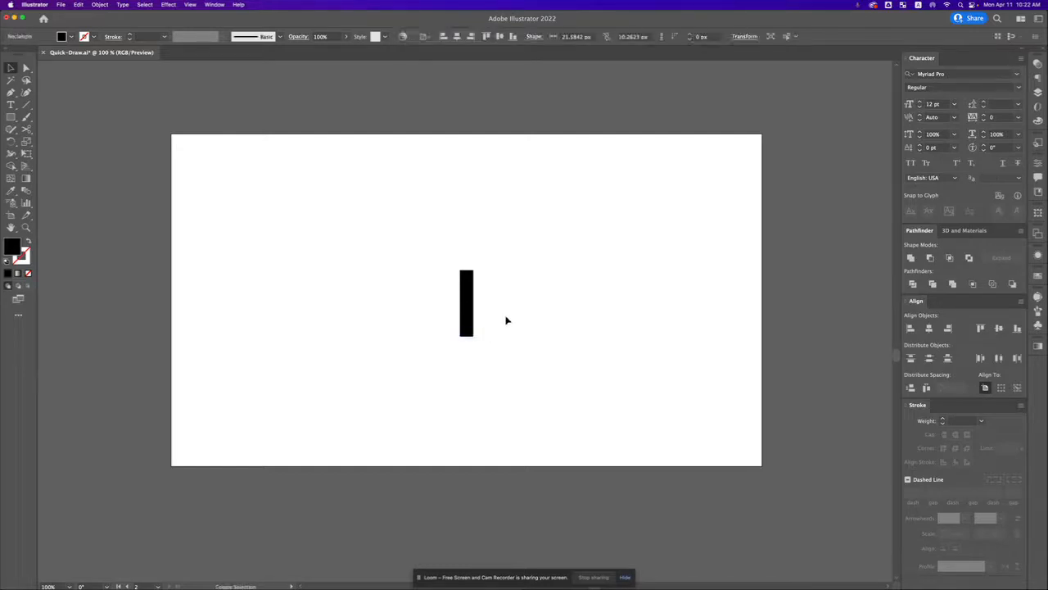
pyautogui.click(508, 320)
# Step: Widen the short rectangle evenly on both sides to about 37.5 px to form the crossguard
pyautogui.click(473, 336)
pyautogui.moveTo(475, 337); pyautogui.dragTo(480, 334)
pyautogui.click(477, 351)
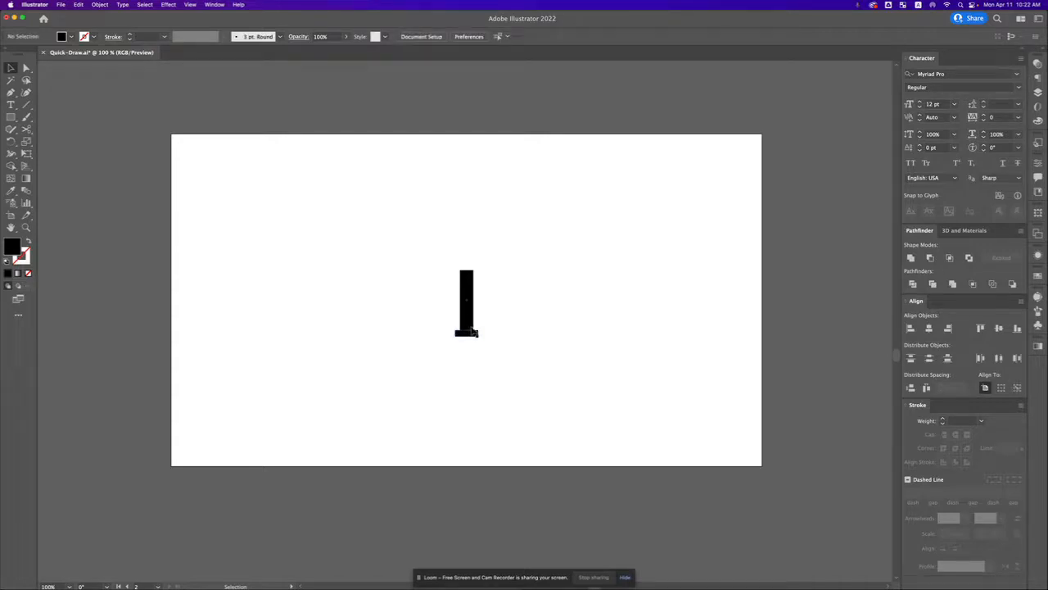
pyautogui.click(473, 300)
pyautogui.click(472, 335)
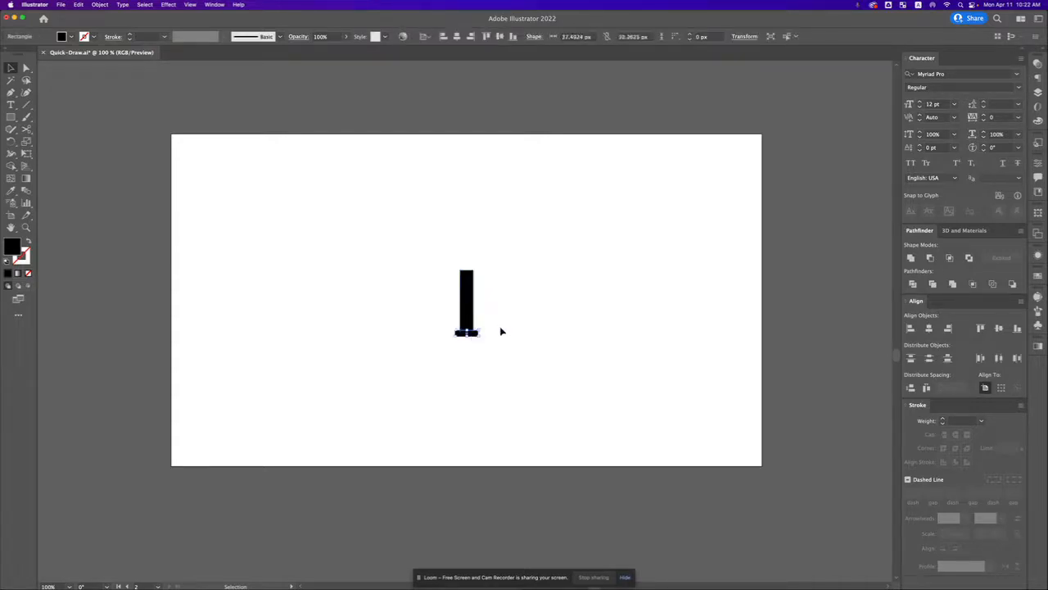
pyautogui.click(490, 342)
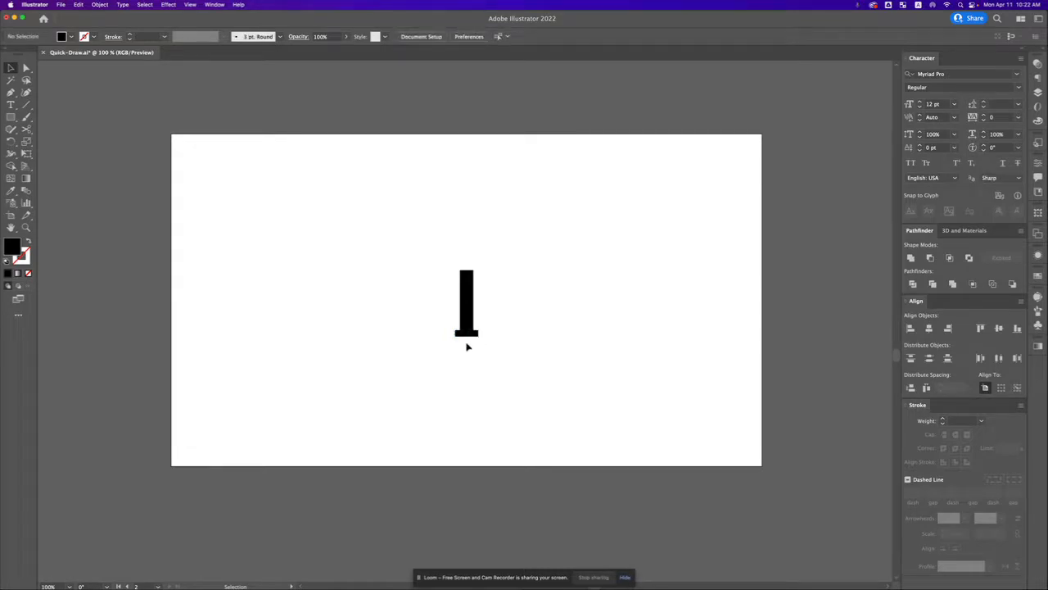
# Step: Copy the blade rectangle directly below the crossguard and make it shorter and slightly narrower as the handle
pyautogui.click(470, 295)
pyautogui.press('a')
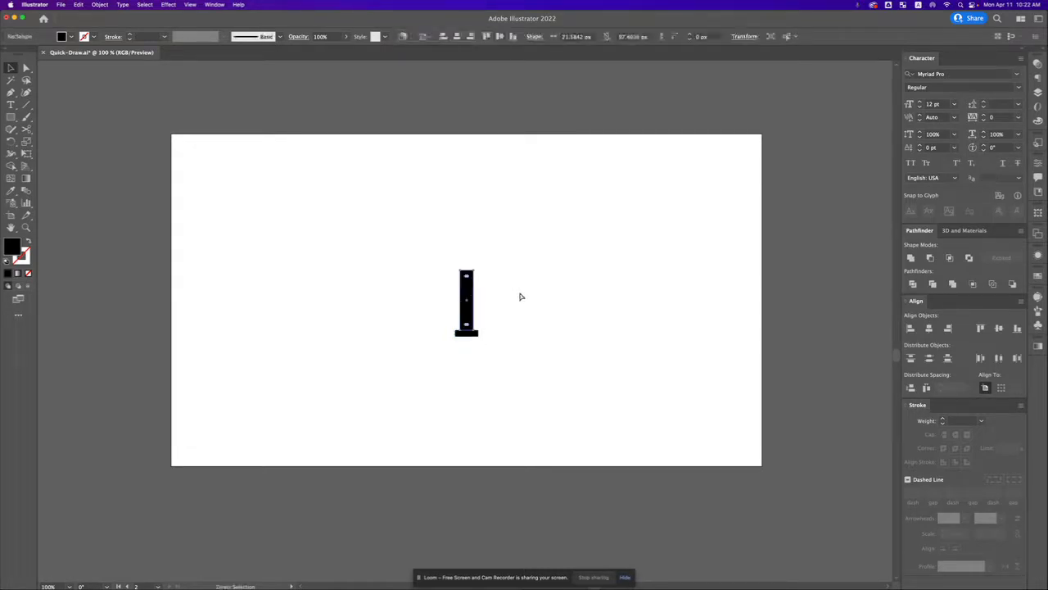
pyautogui.press('v')
pyautogui.moveTo(465, 289); pyautogui.dragTo(465, 348)
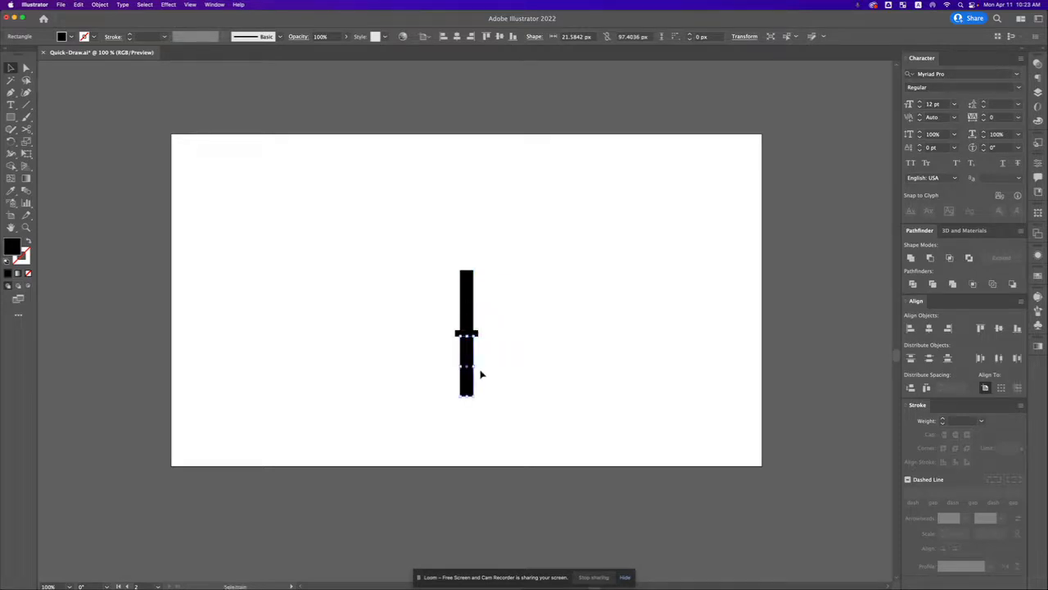
pyautogui.moveTo(466, 397); pyautogui.dragTo(471, 348)
pyautogui.click(489, 301)
pyautogui.moveTo(428, 278); pyautogui.dragTo(504, 374)
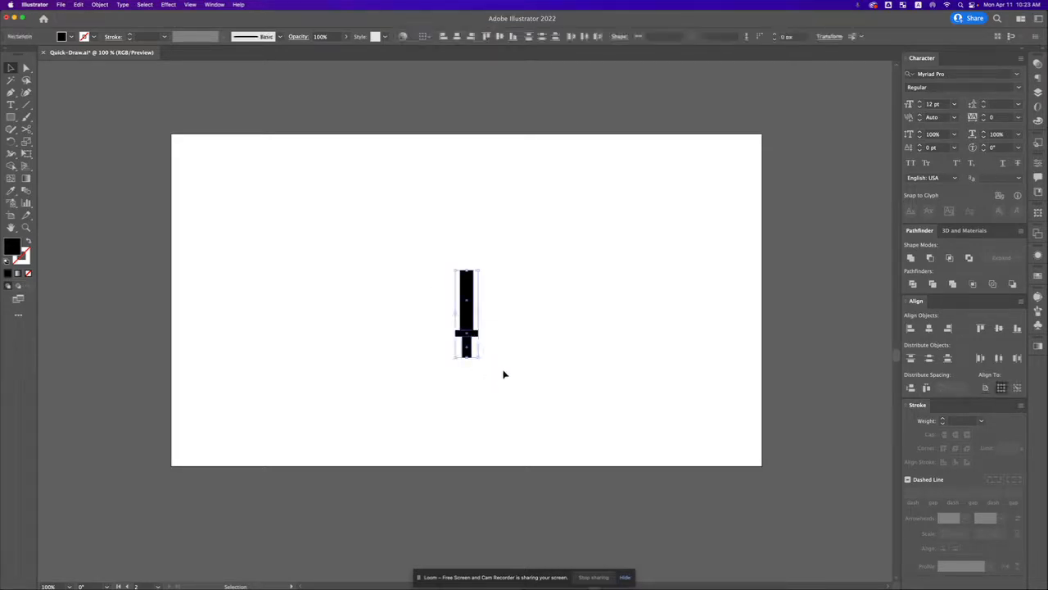
pyautogui.click(528, 287)
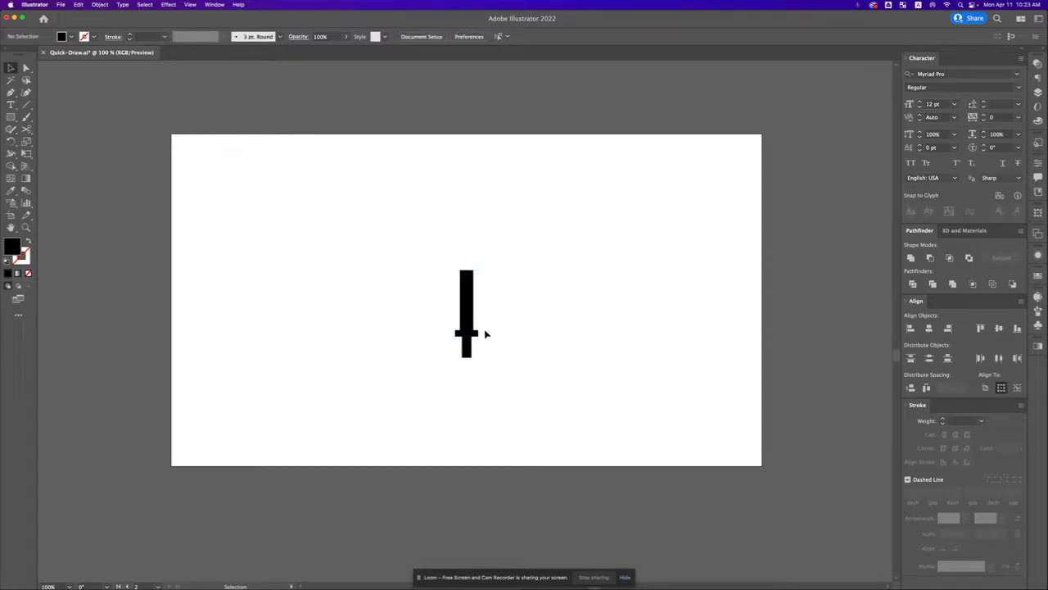
pyautogui.click(468, 359)
pyautogui.click(484, 276)
# Step: Add an anchor point at the middle of the blade's upper edge and raise it about 15 px into a pointed tip
pyautogui.click(470, 293)
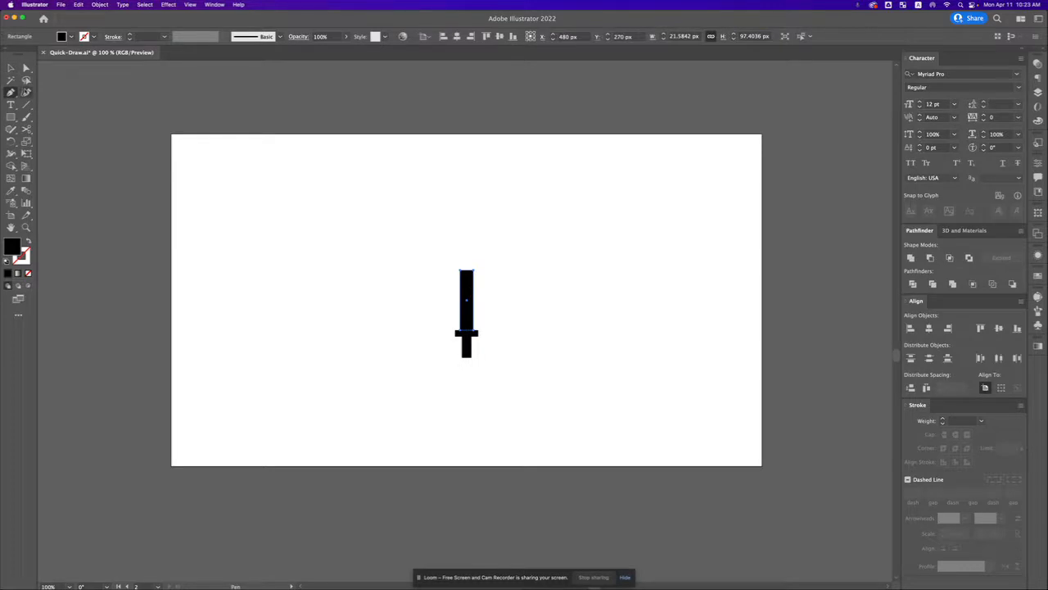
pyautogui.click(11, 93)
pyautogui.click(468, 271)
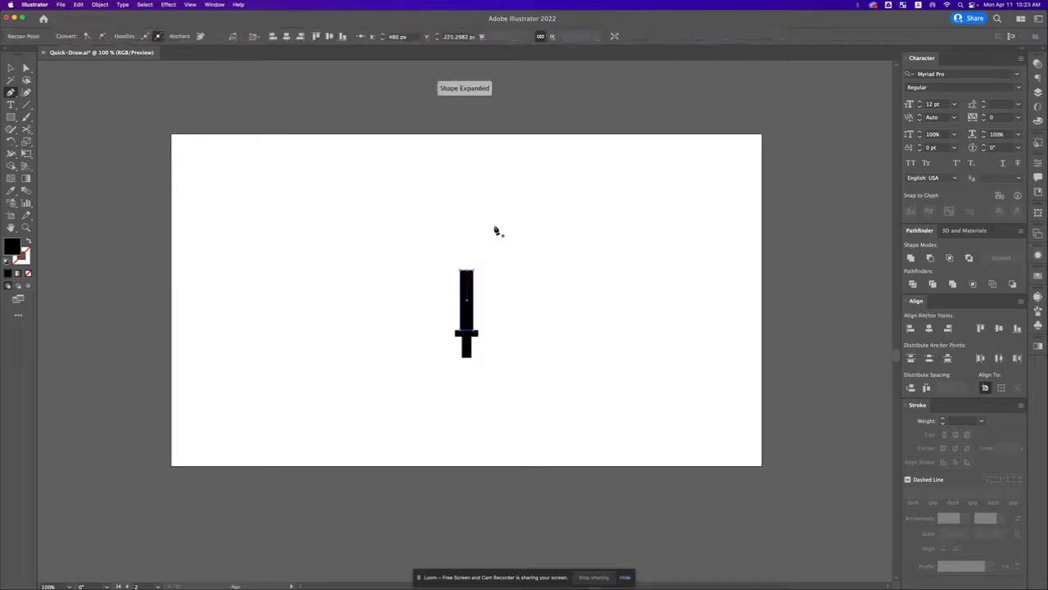
pyautogui.press('a')
pyautogui.press('z')
pyautogui.click(463, 300)
pyautogui.click(472, 317)
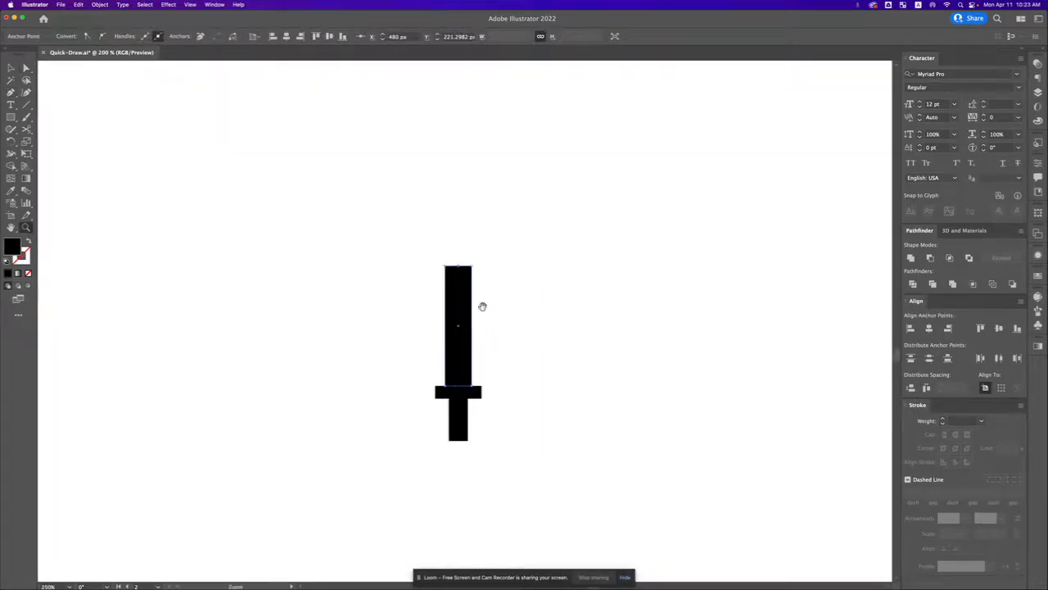
pyautogui.moveTo(482, 307); pyautogui.dragTo(503, 251)
pyautogui.press('a')
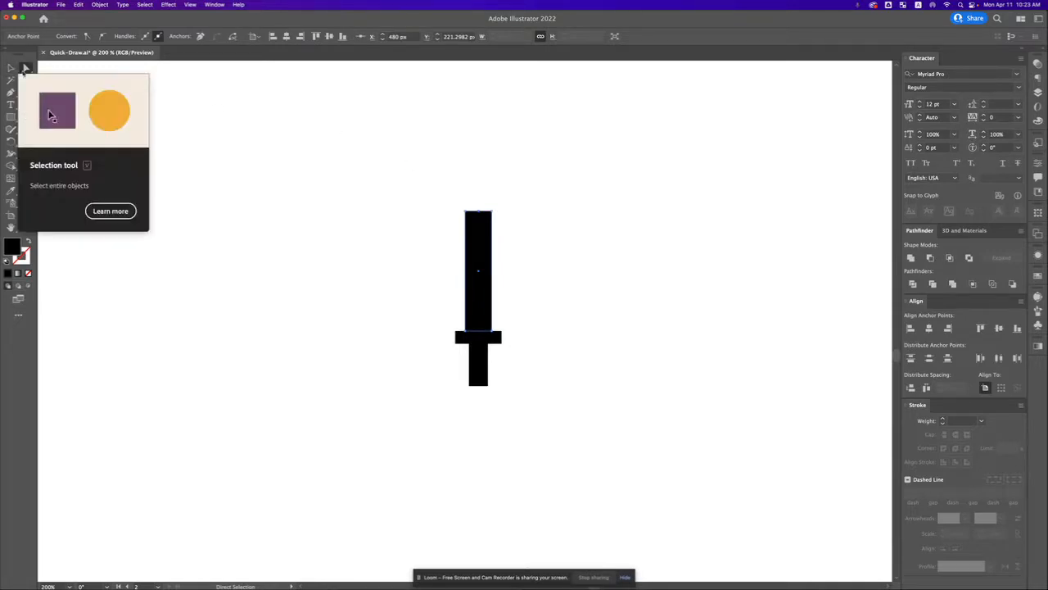
pyautogui.click(484, 205)
pyautogui.moveTo(479, 212); pyautogui.dragTo(479, 196)
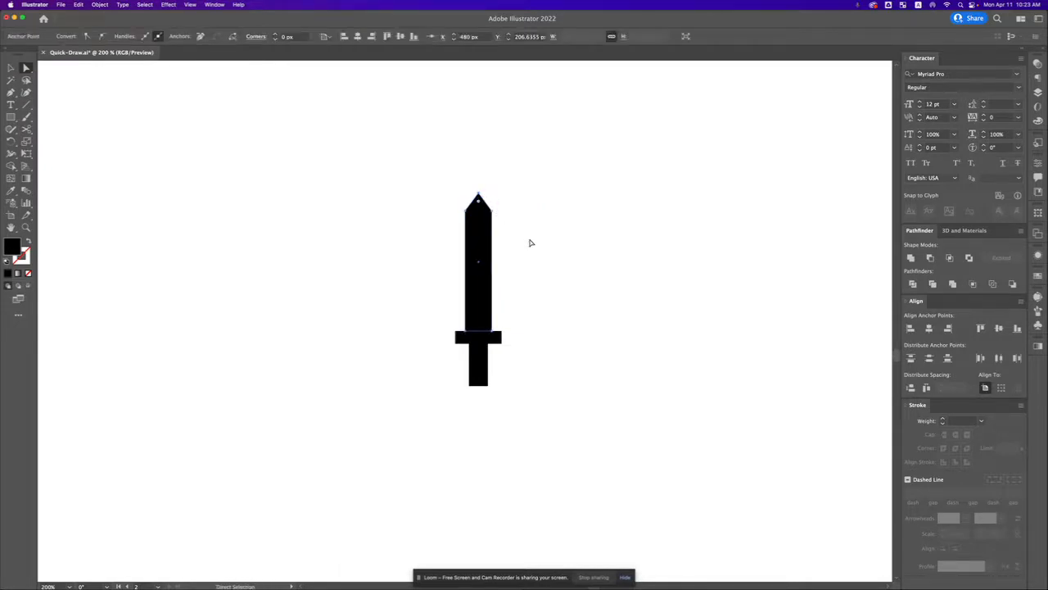
# Step: Draw a circle about 12.7 px wide centred on the crossguard's right end and place a matching one on its left end
pyautogui.press('z')
pyautogui.keyDown('alt'); pyautogui.click(473, 324); pyautogui.keyUp('alt')
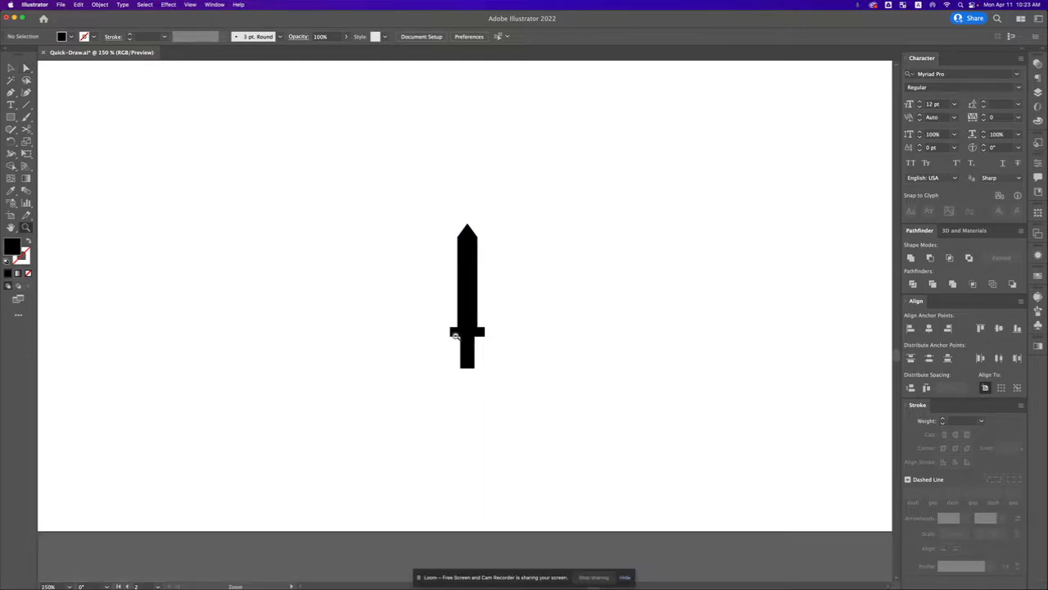
pyautogui.keyDown('alt'); pyautogui.click(457, 353); pyautogui.keyUp('alt')
pyautogui.moveTo(508, 279); pyautogui.dragTo(506, 289)
pyautogui.press('v')
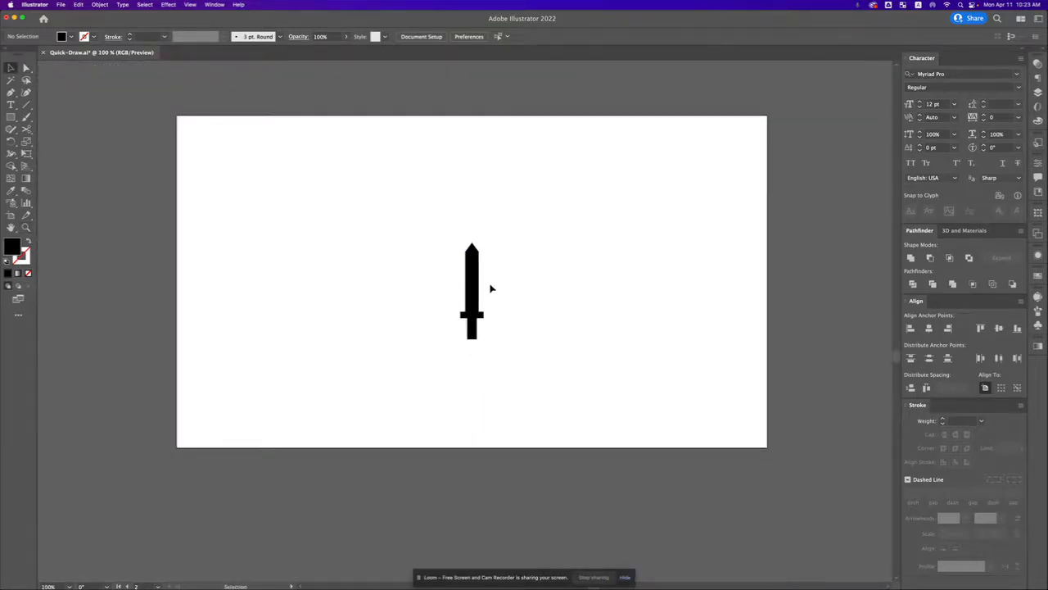
pyautogui.click(11, 117)
pyautogui.moveTo(12, 117); pyautogui.dragTo(46, 141)
pyautogui.press('z')
pyautogui.click(435, 304)
pyautogui.press('v')
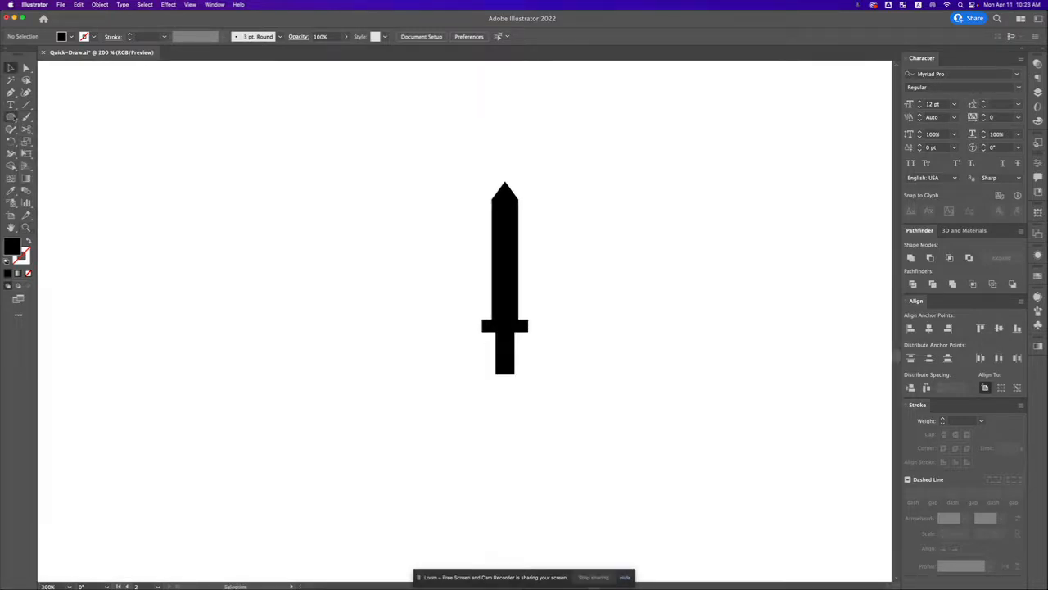
pyautogui.press('l')
pyautogui.moveTo(528, 325)
pyautogui.mouseDown()
pyautogui.moveTo(537, 330)
pyautogui.moveTo(481, 333)
pyautogui.moveTo(543, 330)
pyautogui.moveTo(529, 326)
pyautogui.mouseUp()
pyautogui.press('v')
pyautogui.click(573, 304)
# Step: Taper the handle by moving its two lower corner points slightly inward
pyautogui.click(499, 373)
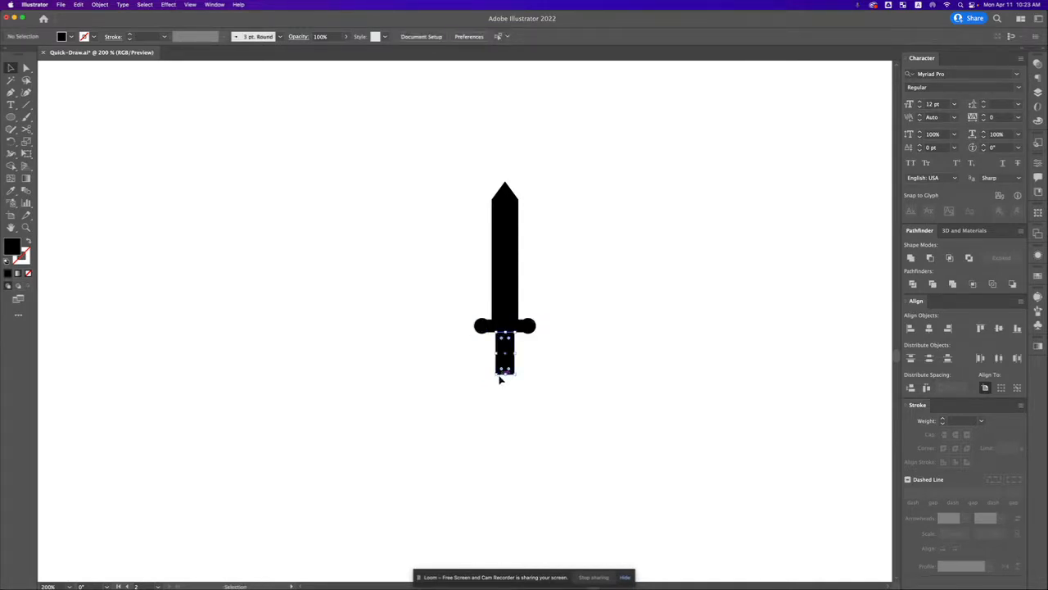
pyautogui.click(497, 442)
pyautogui.press('a')
pyautogui.click(495, 373)
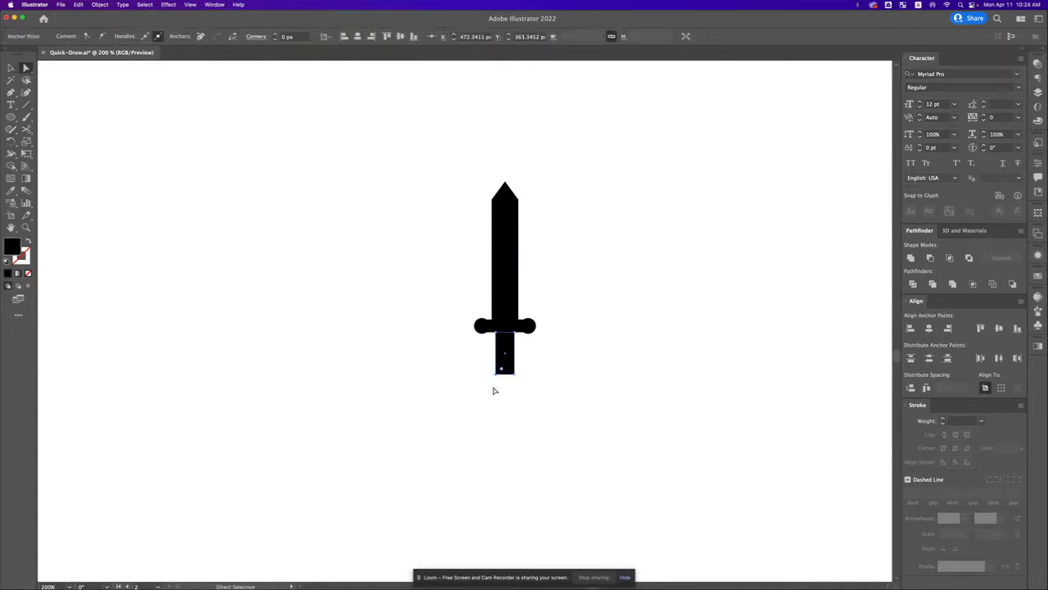
pyautogui.press('Right')
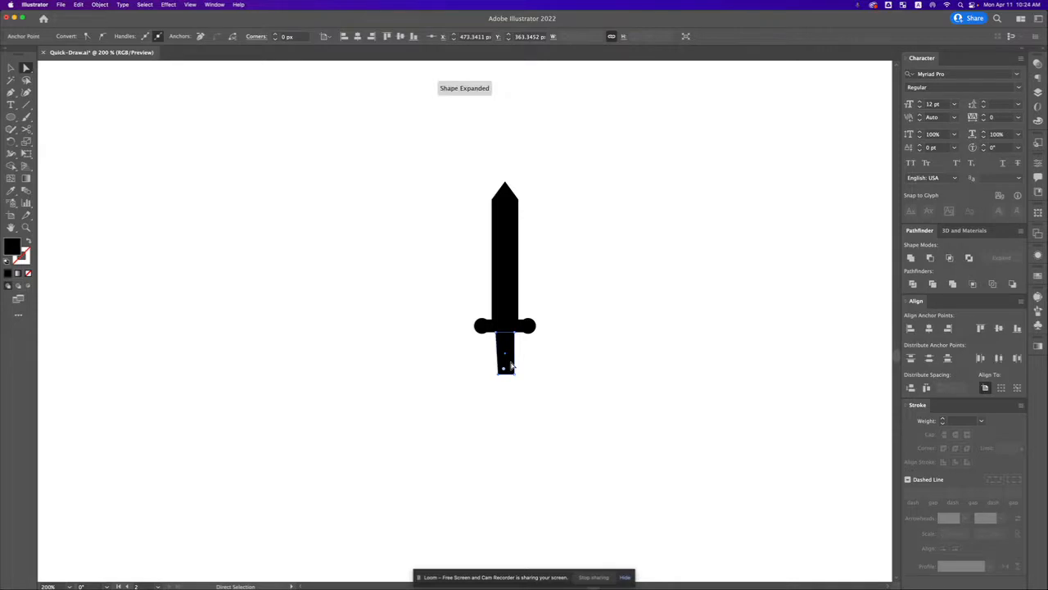
pyautogui.moveTo(535, 369); pyautogui.dragTo(509, 385)
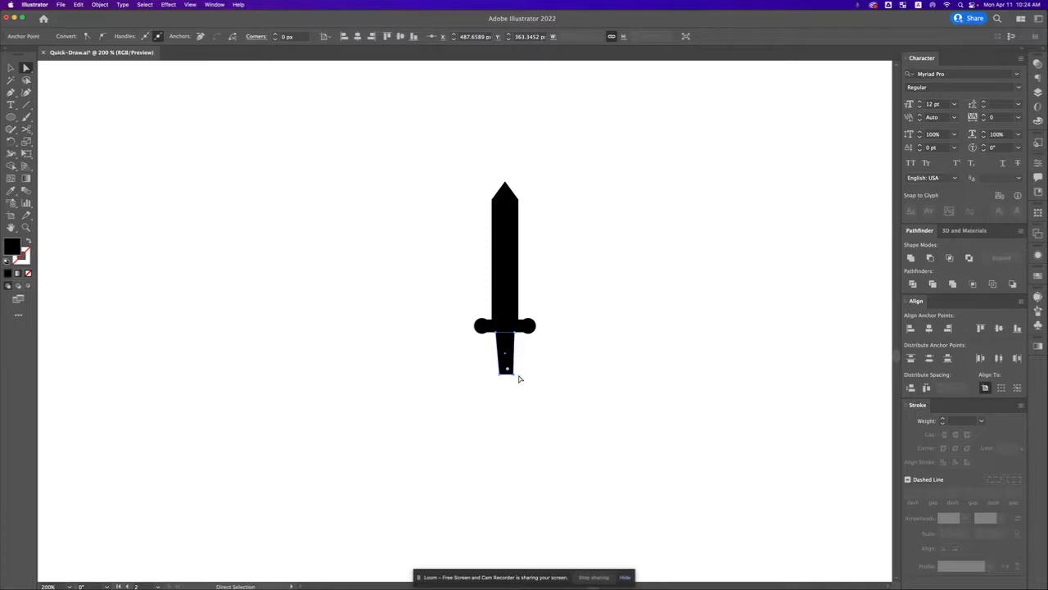
pyautogui.click(522, 379)
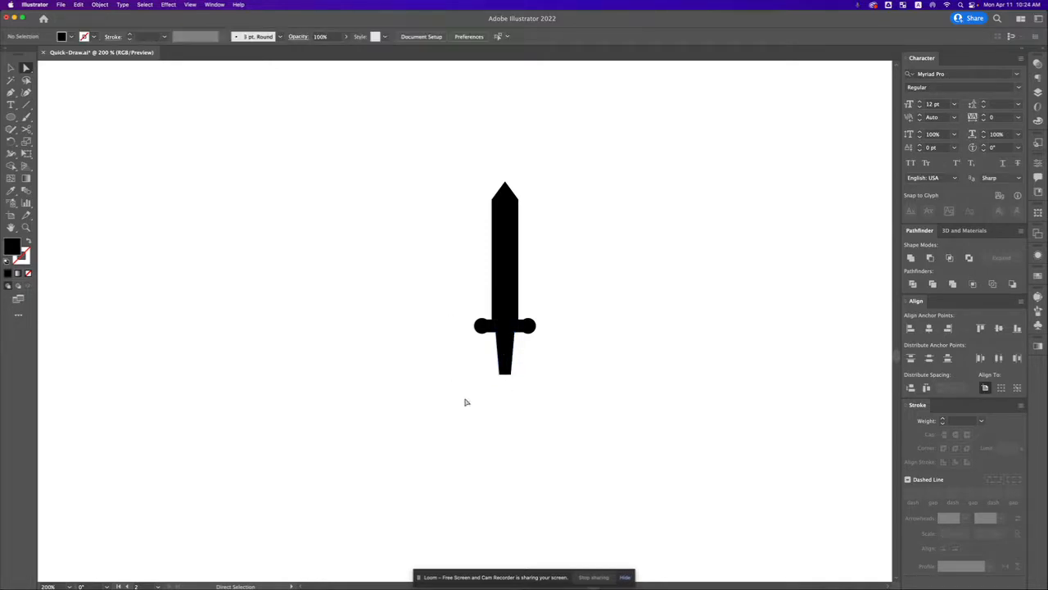
# Step: Copy the crossguard's right circle onto the centre of the handle's lower edge as the pommel
pyautogui.click(533, 327)
pyautogui.press('v')
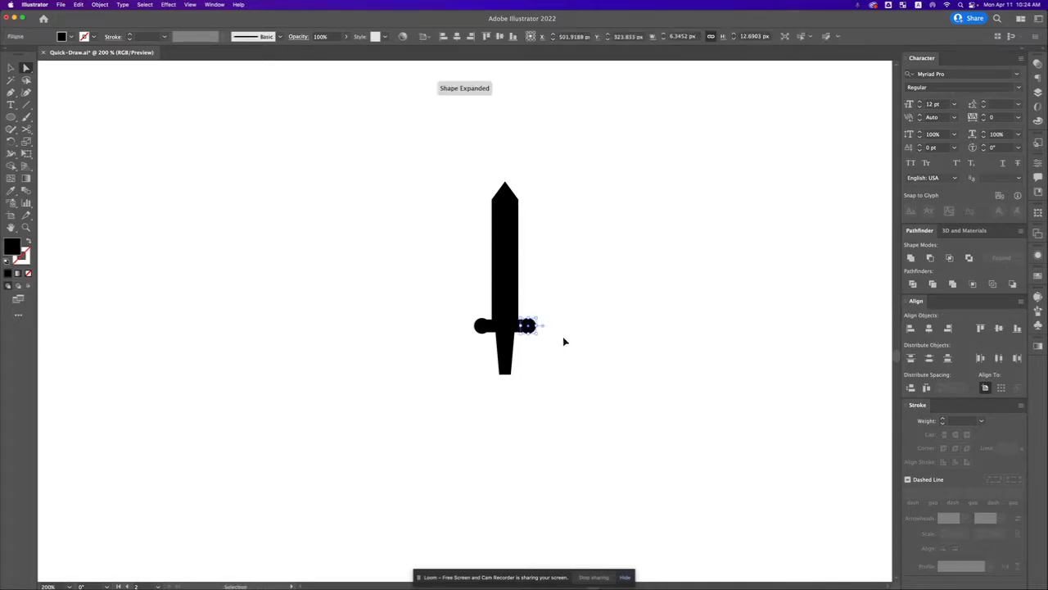
pyautogui.click(563, 340)
pyautogui.moveTo(528, 326); pyautogui.dragTo(505, 376)
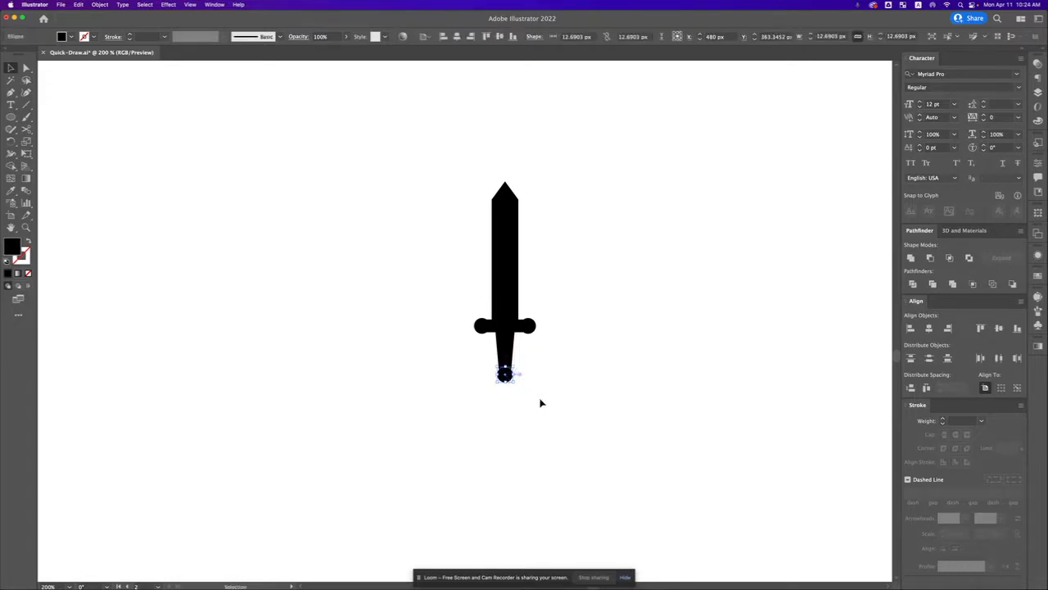
pyautogui.click(596, 374)
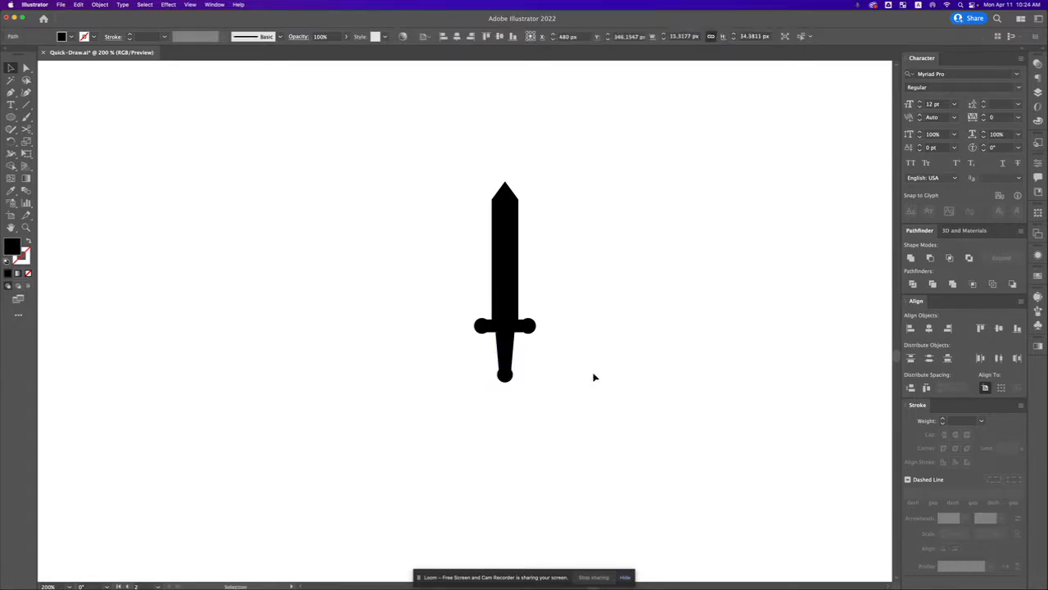
# Step: Enlarge the pommel circle proportionally so it extends further below the handle
pyautogui.click(504, 376)
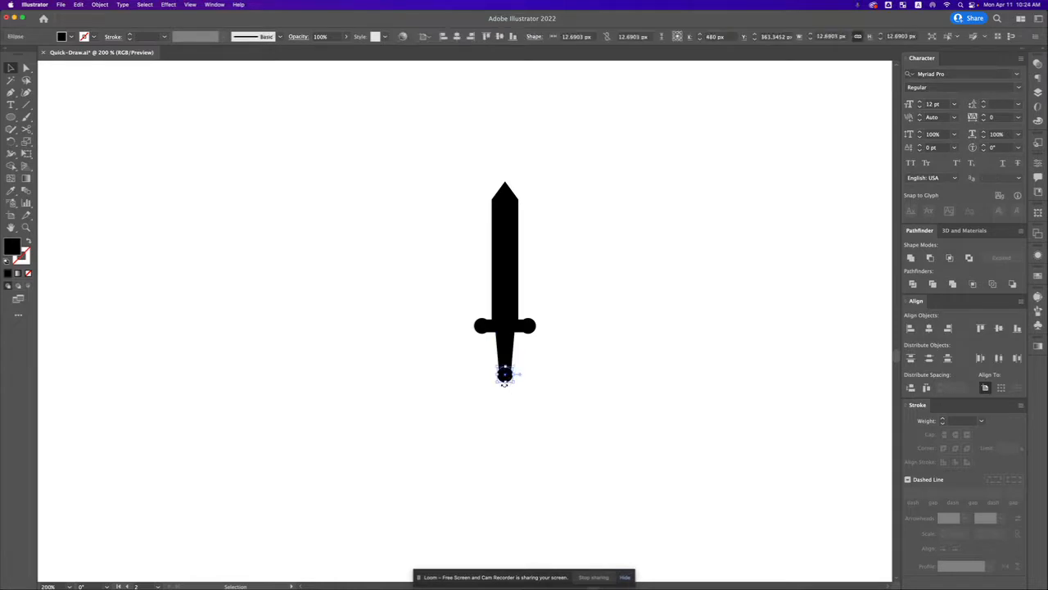
pyautogui.moveTo(505, 384); pyautogui.dragTo(508, 390)
pyautogui.click(597, 358)
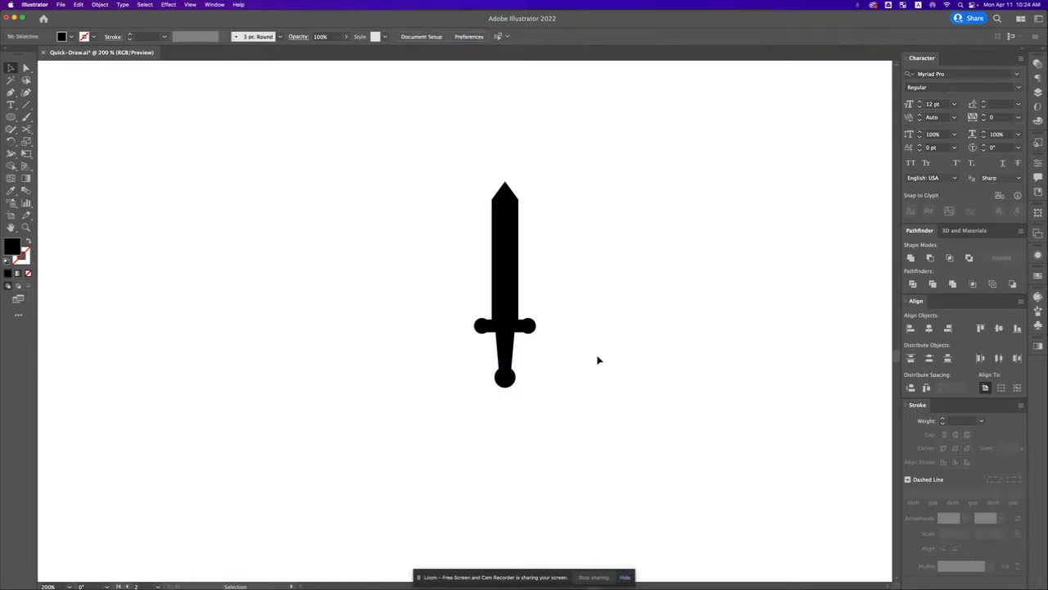
# Step: Duplicate the blade in place and scale the copy to a central strip about 3 px wide and 101.8 px high
pyautogui.scroll(2, 581, 358)
pyautogui.click(511, 275)
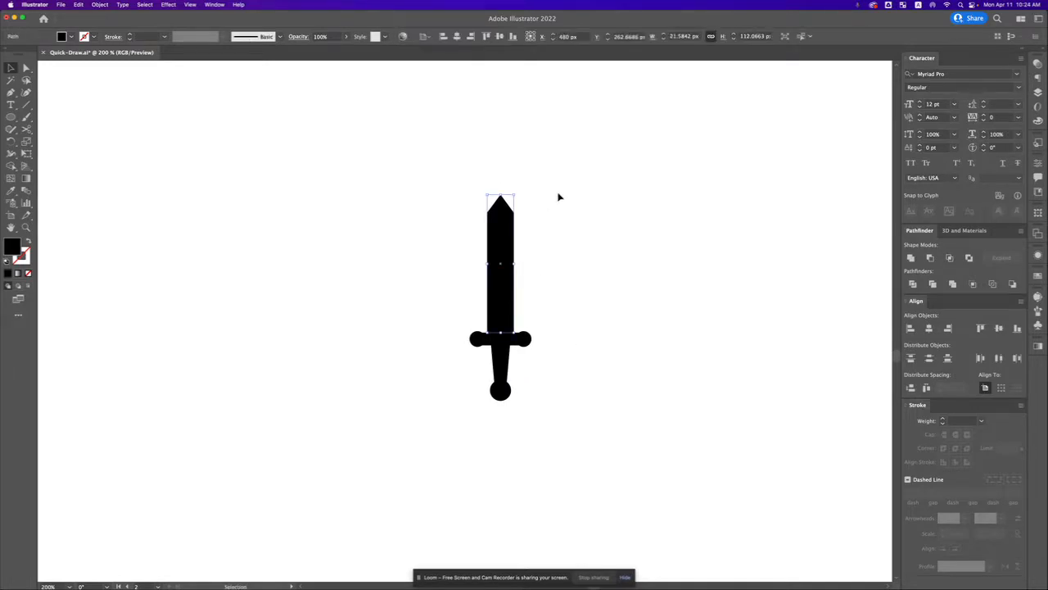
pyautogui.press('a')
pyautogui.press('v')
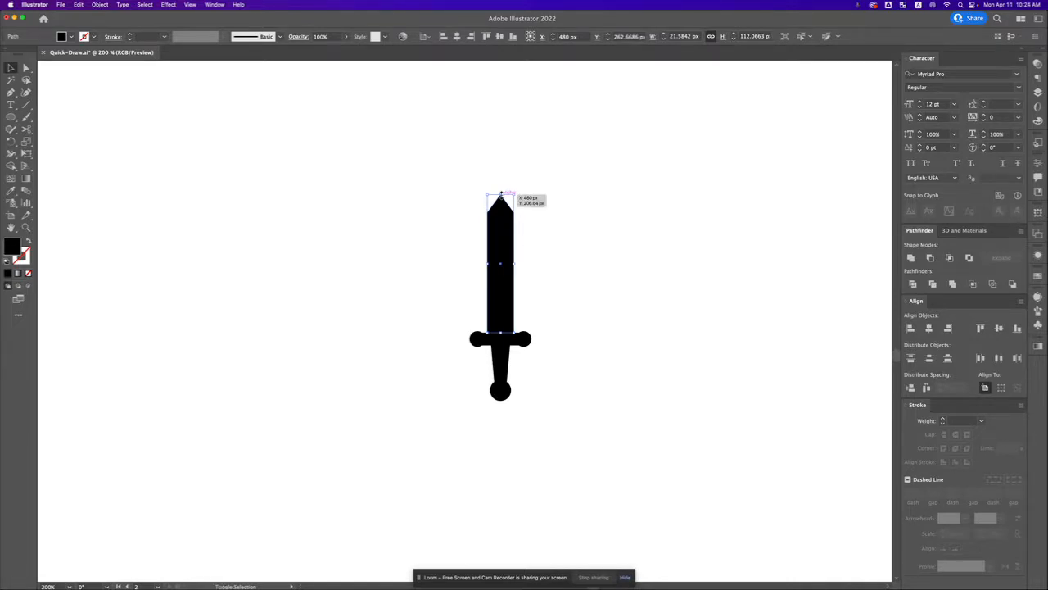
pyautogui.moveTo(500, 194)
pyautogui.mouseDown()
pyautogui.moveTo(500, 231)
pyautogui.moveTo(500, 201)
pyautogui.mouseUp()
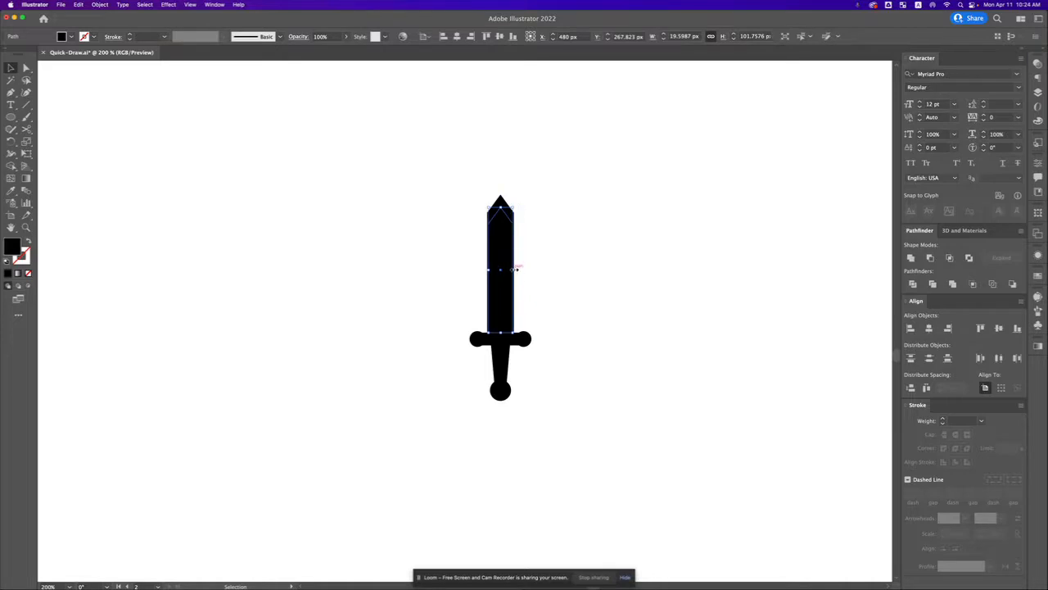
pyautogui.moveTo(515, 270); pyautogui.dragTo(503, 271)
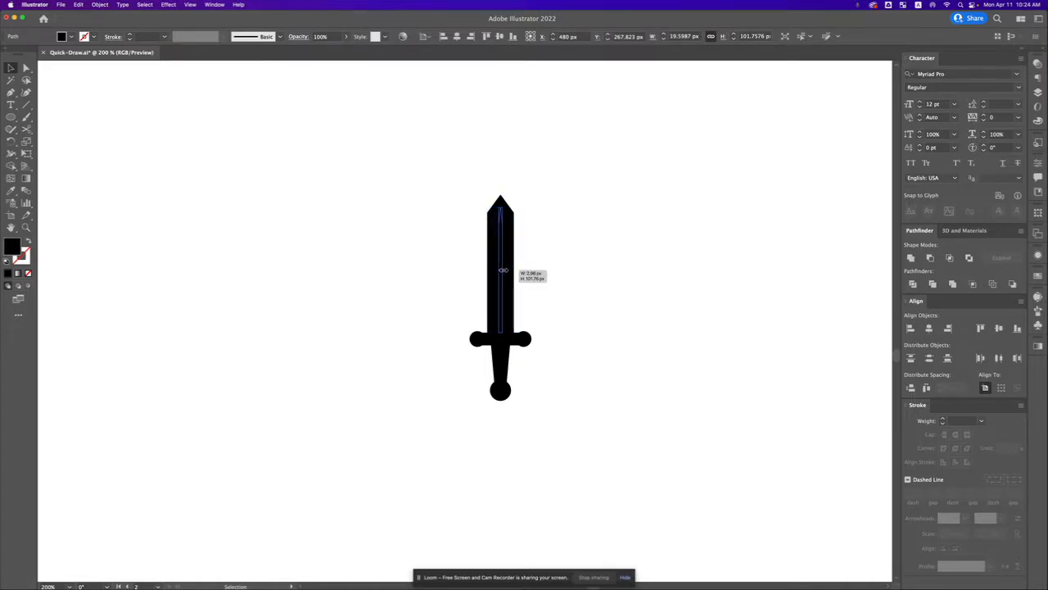
pyautogui.moveTo(503, 271); pyautogui.dragTo(502, 270)
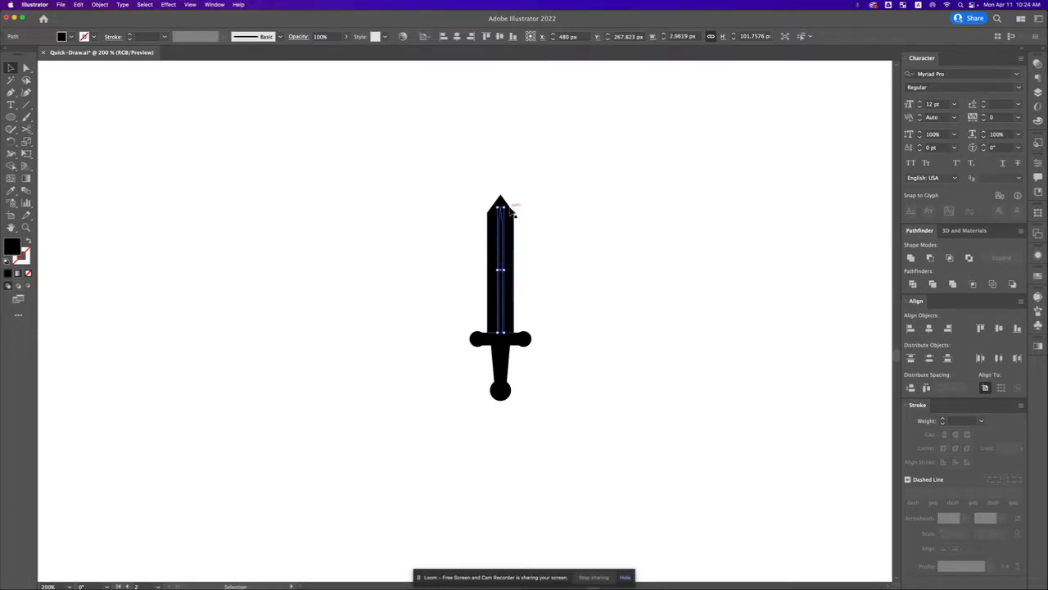
# Step: Fill the narrow central strip on the blade with white sampled from the empty artboard
pyautogui.press('i')
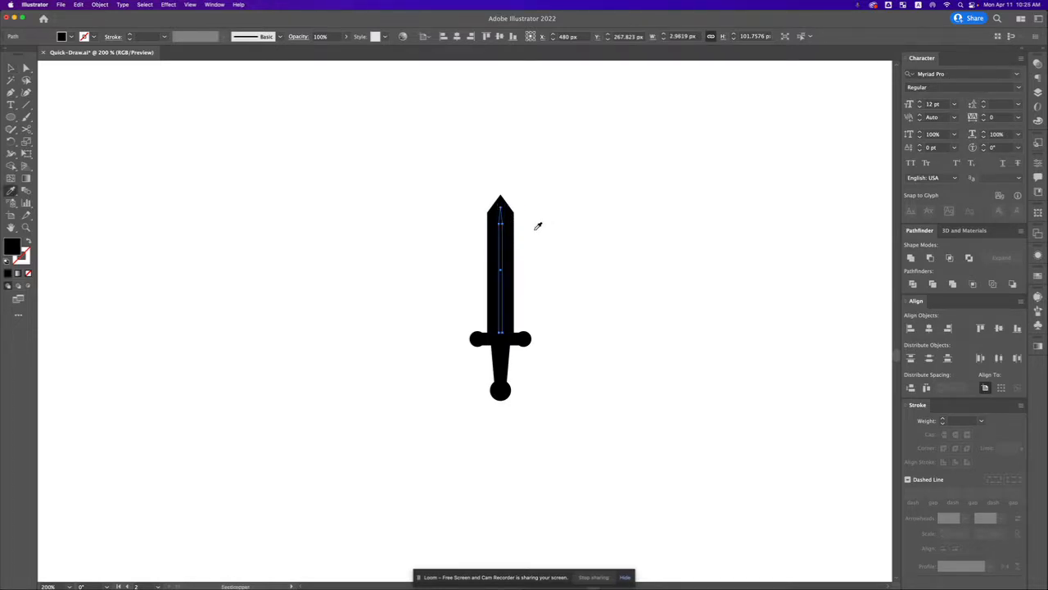
pyautogui.press('v')
pyautogui.click(538, 230)
pyautogui.click(504, 263)
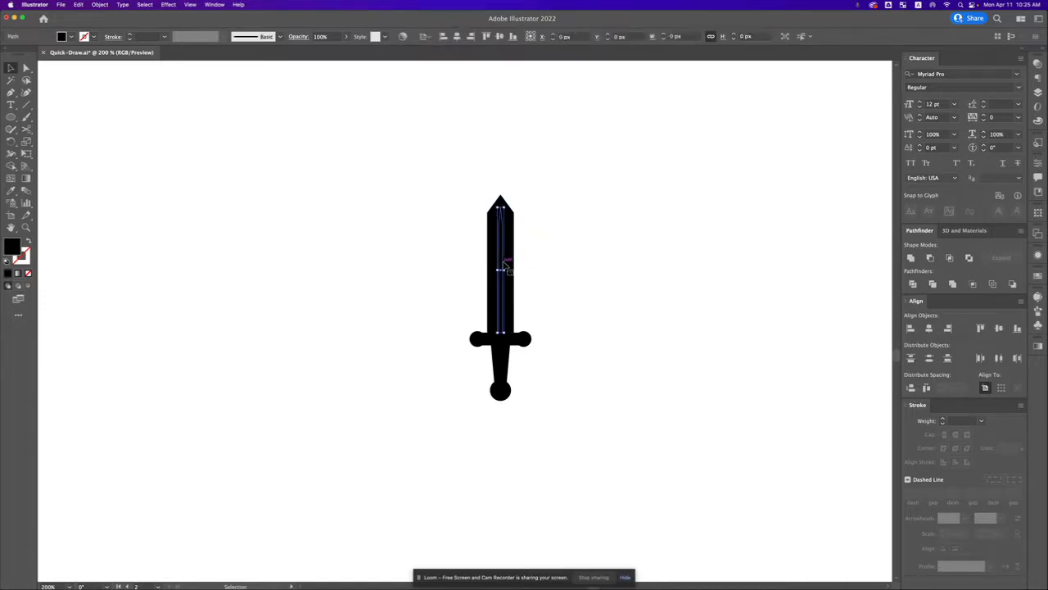
pyautogui.press('i')
pyautogui.click(566, 227)
pyautogui.press('v')
pyautogui.click(557, 238)
pyautogui.moveTo(557, 263); pyautogui.dragTo(521, 270)
pyautogui.press('a')
pyautogui.click(466, 216)
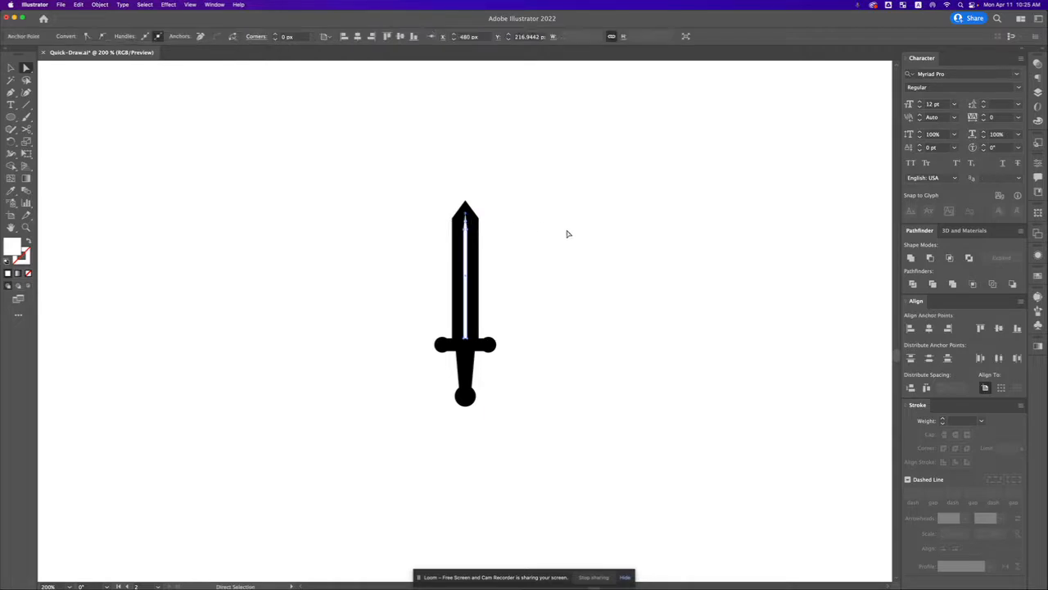
pyautogui.press('v')
pyautogui.click(557, 248)
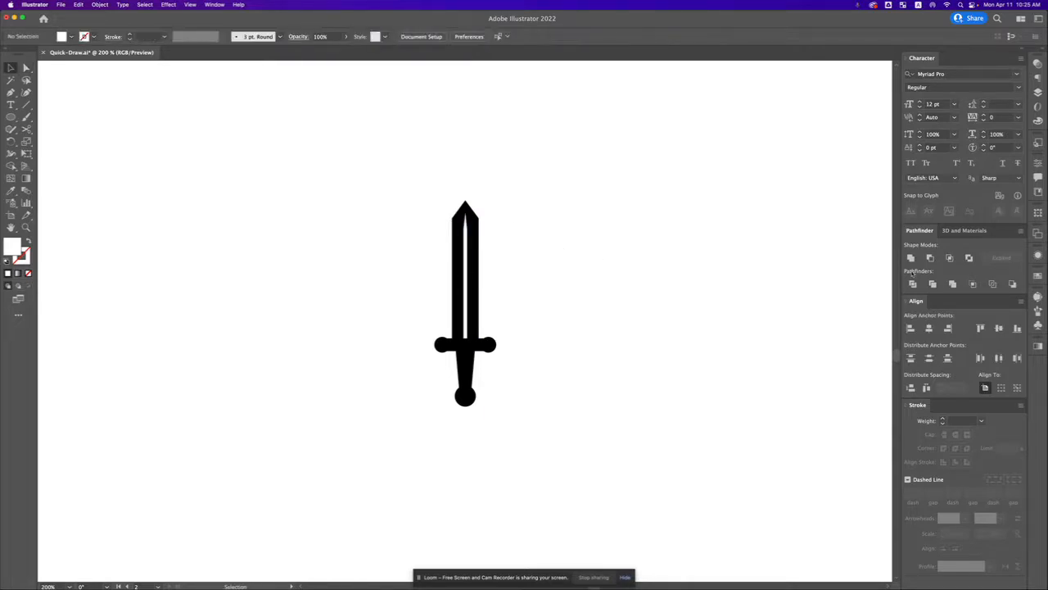
# Step: Cut the white strip out of the blade with the Minus Front shape mode
pyautogui.click(484, 262)
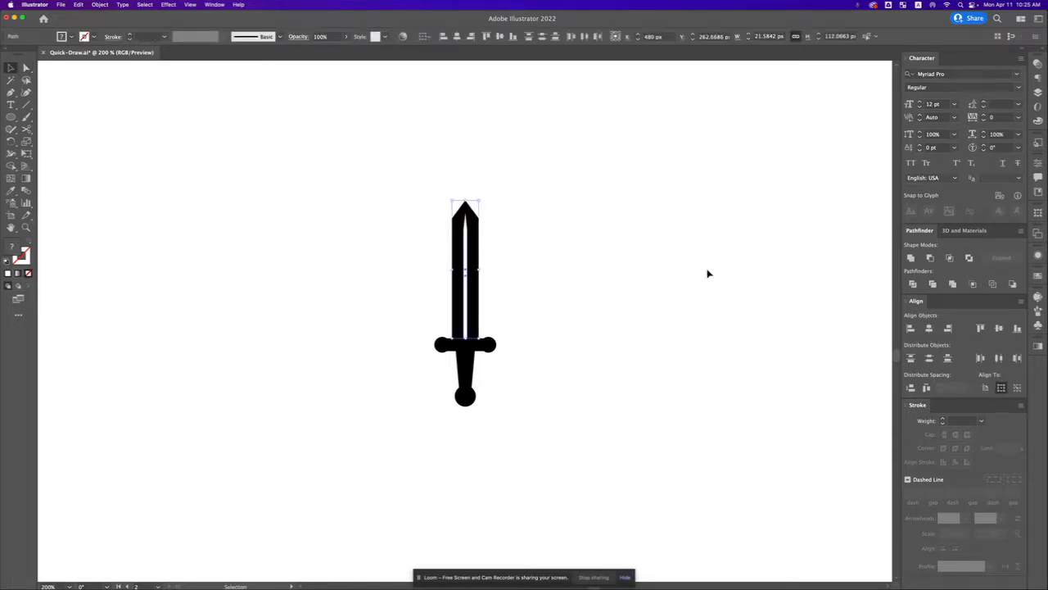
pyautogui.click(910, 257)
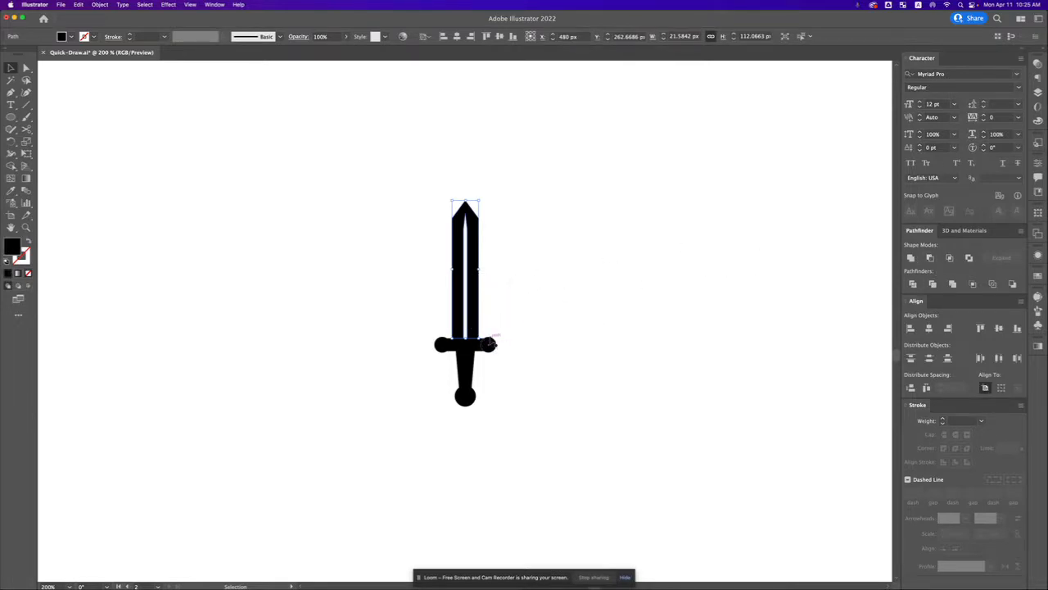
pyautogui.click(552, 314)
# Step: Unite the blade, crossguard, handle and pommel into a single shape
pyautogui.click(452, 371)
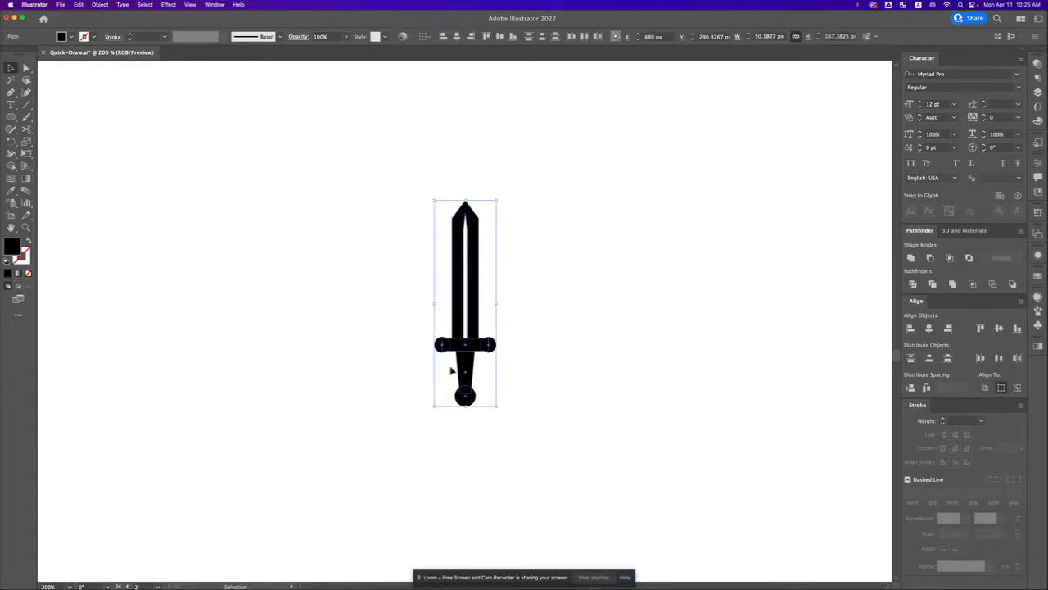
pyautogui.click(910, 258)
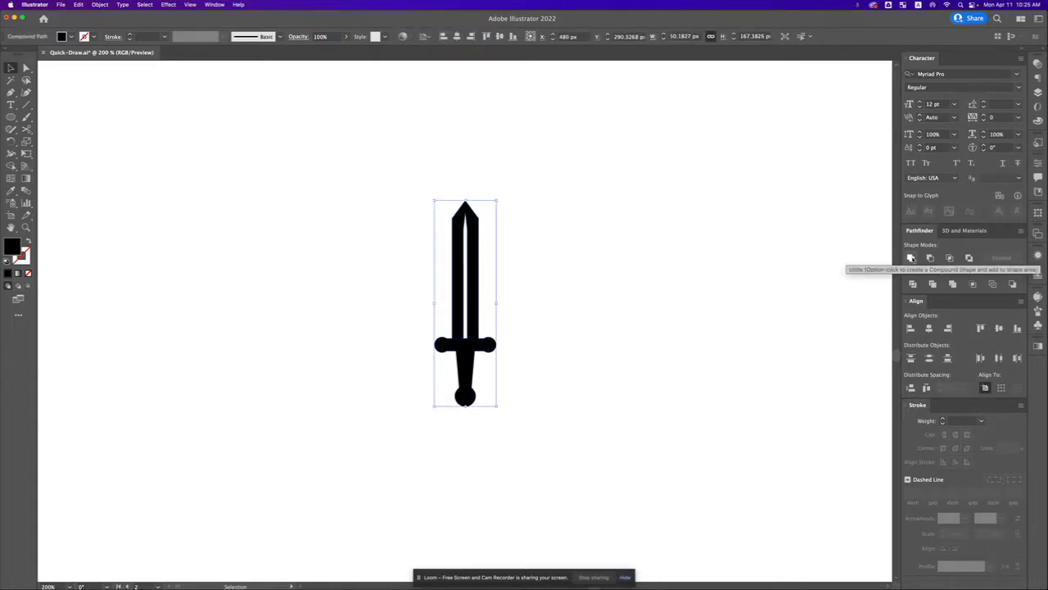
pyautogui.click(379, 319)
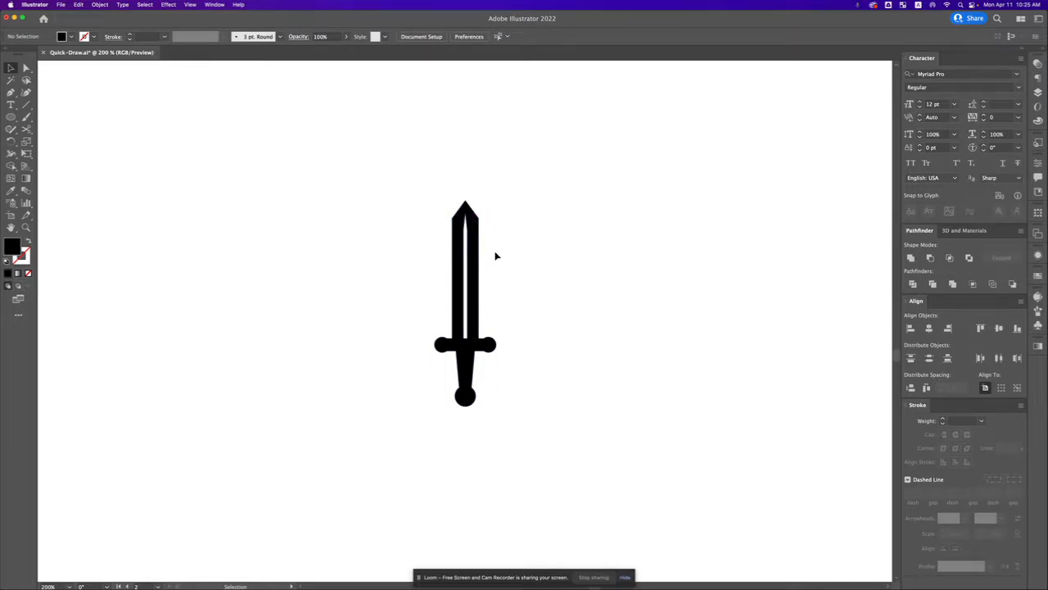
# Step: Try a muted pinkish-red fill on the whole sword, and undo the colour change
pyautogui.click(490, 350)
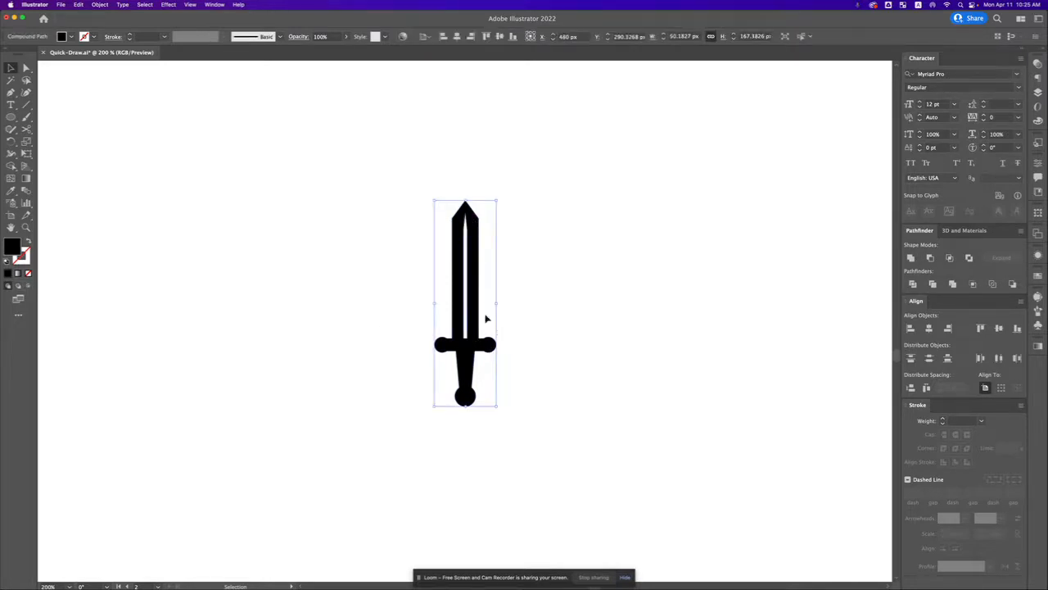
pyautogui.doubleClick(11, 248)
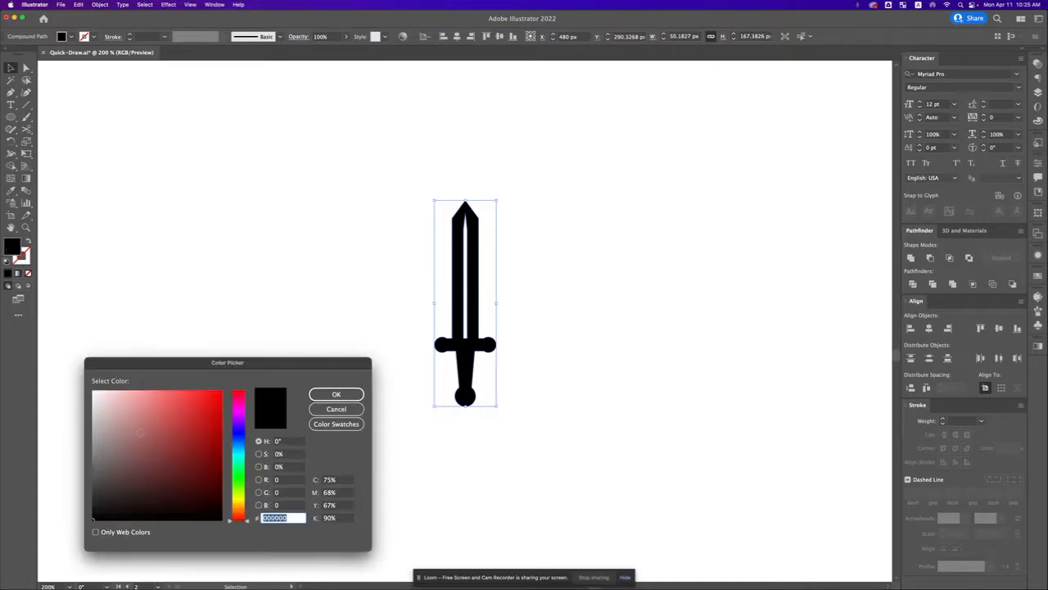
pyautogui.click(136, 430)
pyautogui.click(336, 395)
pyautogui.click(536, 298)
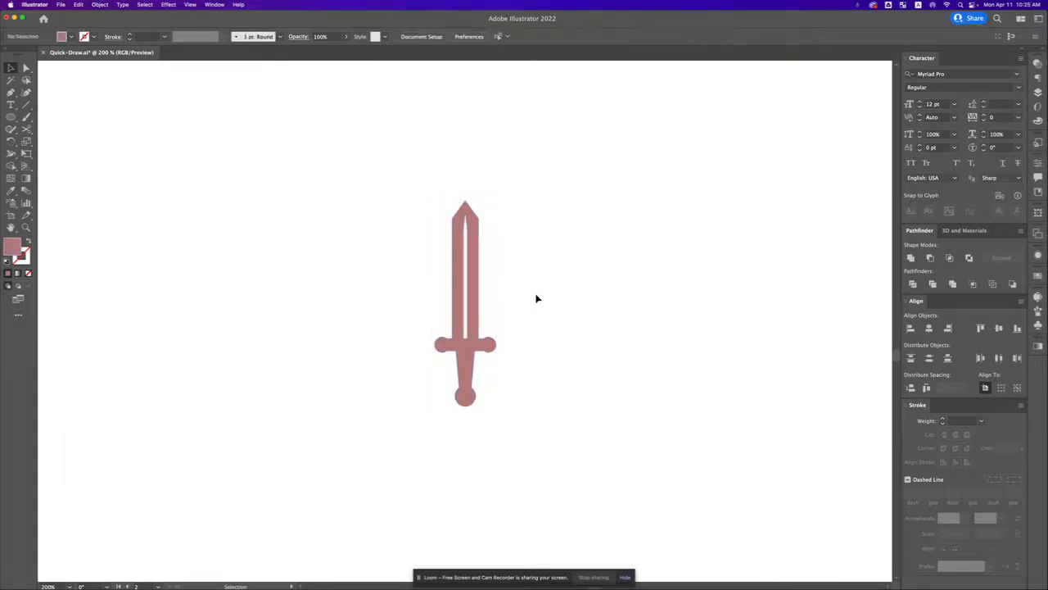
pyautogui.press('super+z')
pyautogui.click(581, 293)
# Step: Enlarge the whole sword proportionally to about 80 px wide and 267 px high, and move it straight up the artboard
pyautogui.press('z')
pyautogui.keyDown('alt'); pyautogui.click(516, 307); pyautogui.keyUp('alt')
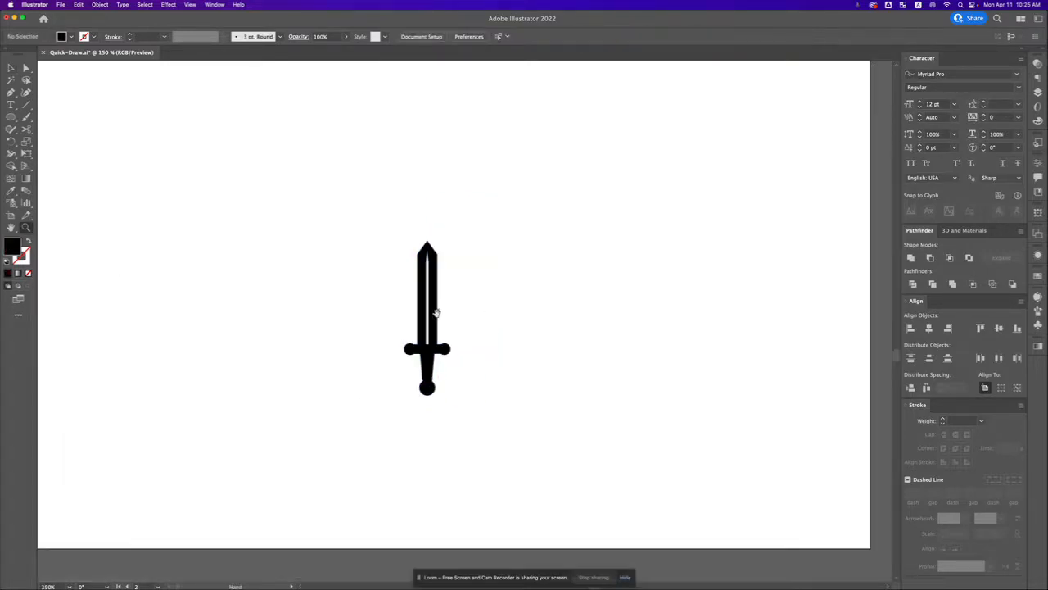
pyautogui.moveTo(435, 312); pyautogui.dragTo(497, 311)
pyautogui.press('v')
pyautogui.press('z')
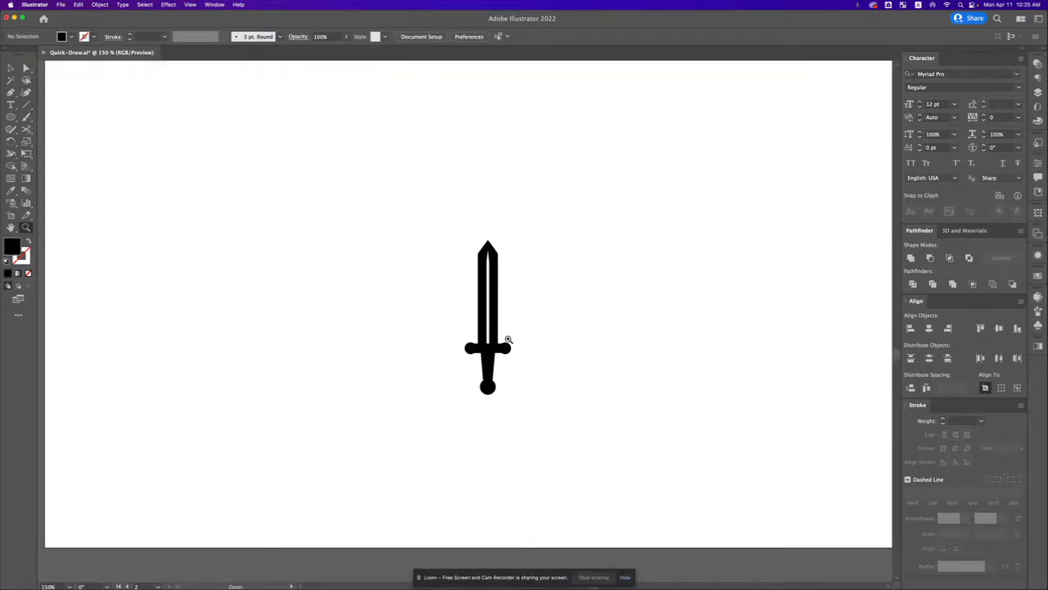
pyautogui.press('v')
pyautogui.click(492, 370)
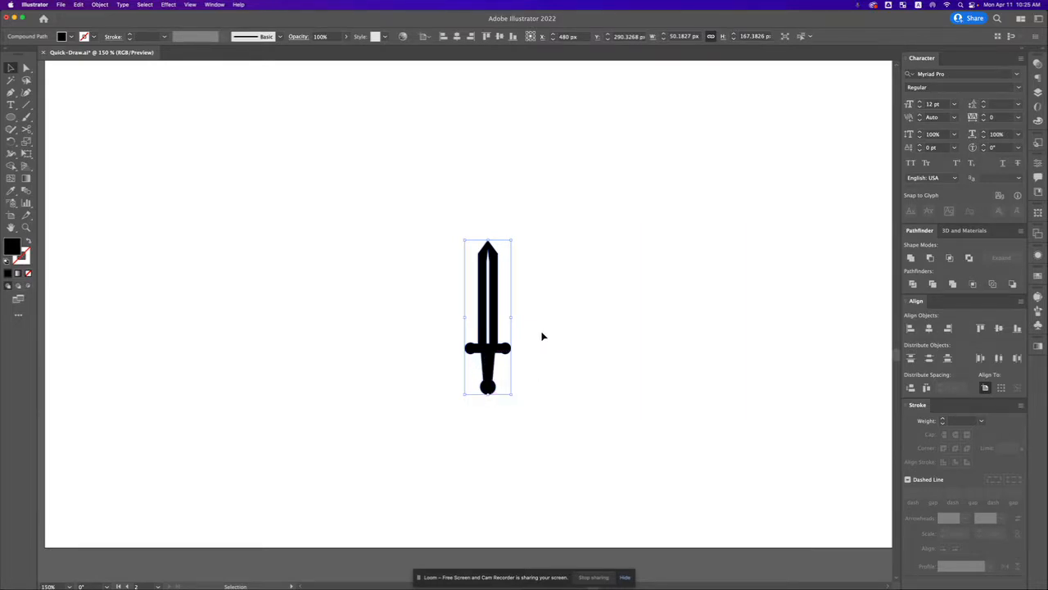
pyautogui.moveTo(512, 316); pyautogui.dragTo(544, 267)
pyautogui.click(560, 282)
# Step: Try lengthening the blade by raising its three outer tip points about 3 px, and undo the change
pyautogui.press('a')
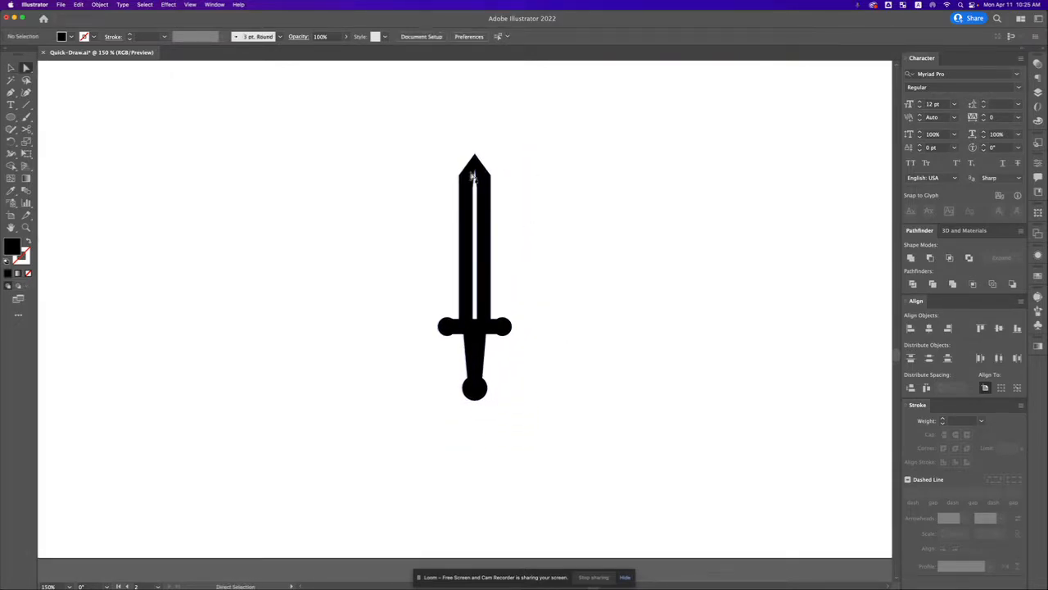
pyautogui.click(459, 175)
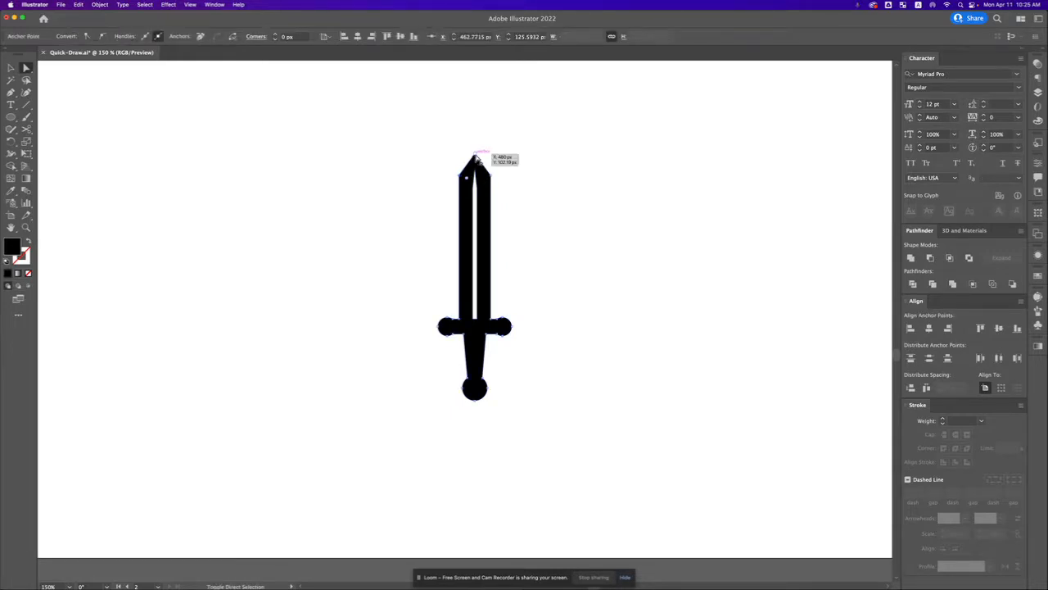
pyautogui.keyDown('shift'); pyautogui.click(475, 154); pyautogui.keyUp('shift')
pyautogui.keyDown('shift'); pyautogui.click(491, 175); pyautogui.keyUp('shift')
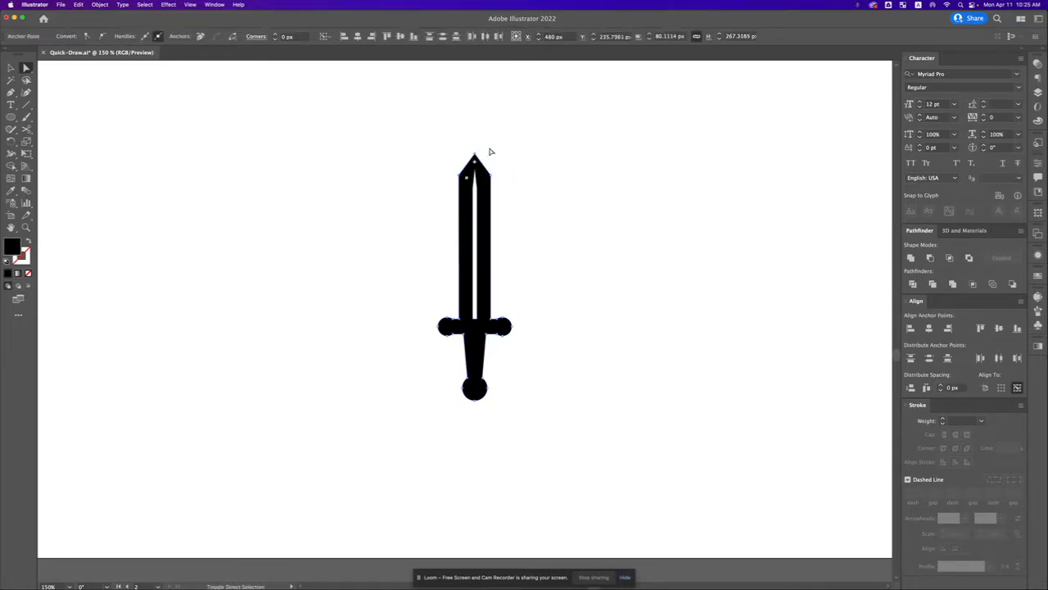
pyautogui.moveTo(490, 175)
pyautogui.mouseDown()
pyautogui.moveTo(492, 126)
pyautogui.moveTo(501, 201)
pyautogui.moveTo(490, 173)
pyautogui.mouseUp()
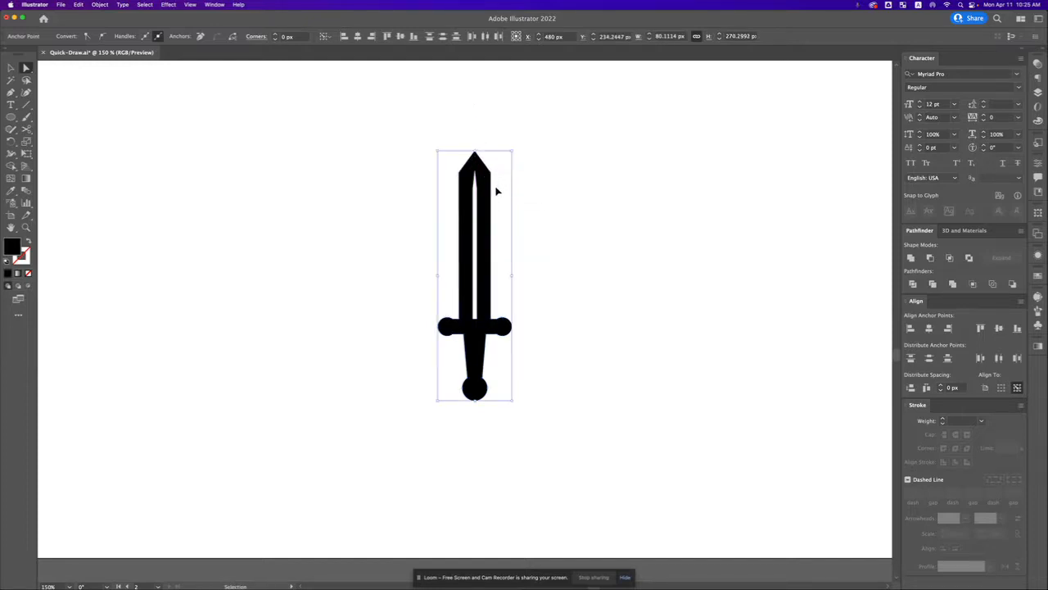
pyautogui.press('super+z')
pyautogui.press('super+z')
pyautogui.click(515, 244)
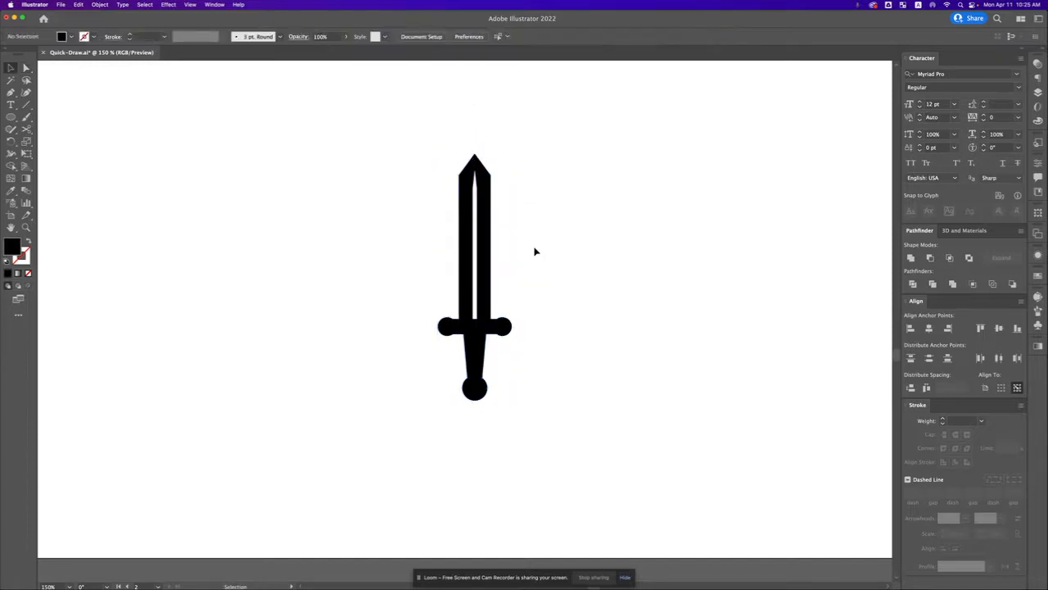